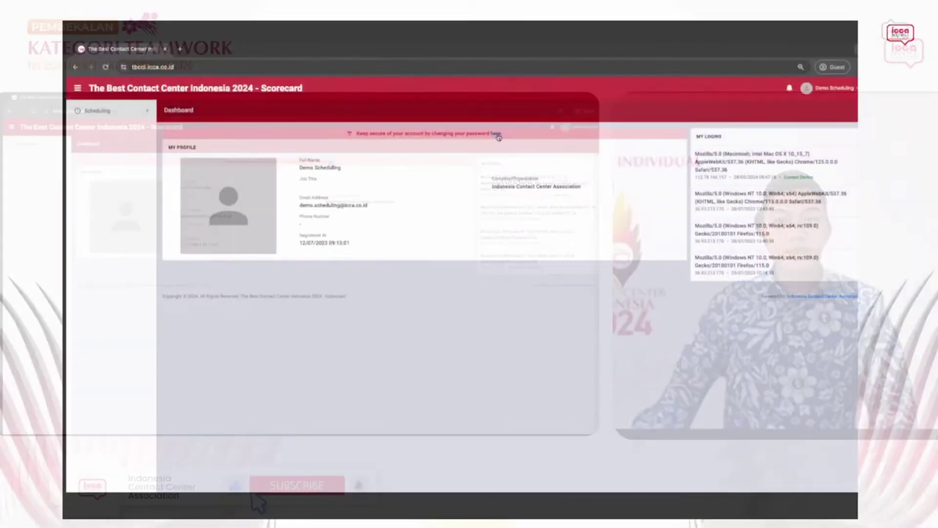
# Look at the change-password form and the account's profile form, closing both without saving changes.
pyautogui.click(331, 161)
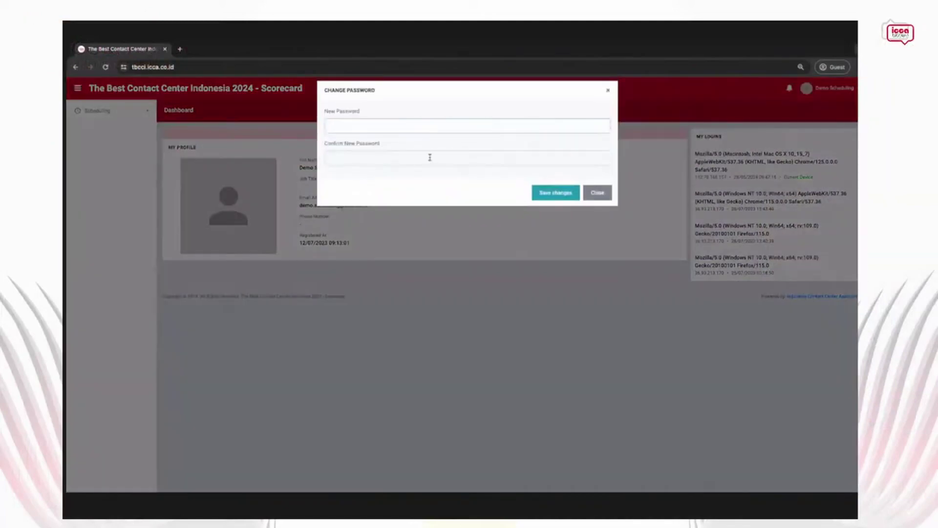
pyautogui.click(486, 236)
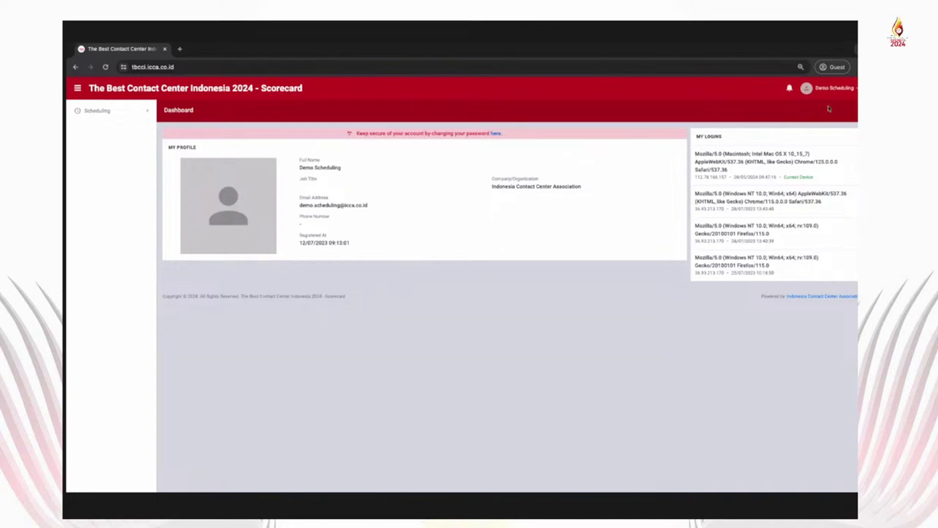
pyautogui.click(851, 90)
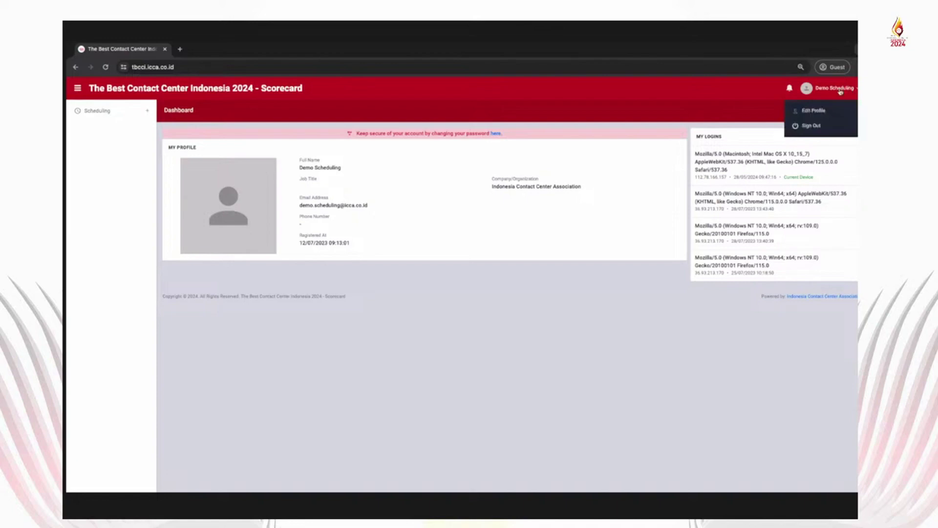
pyautogui.click(831, 116)
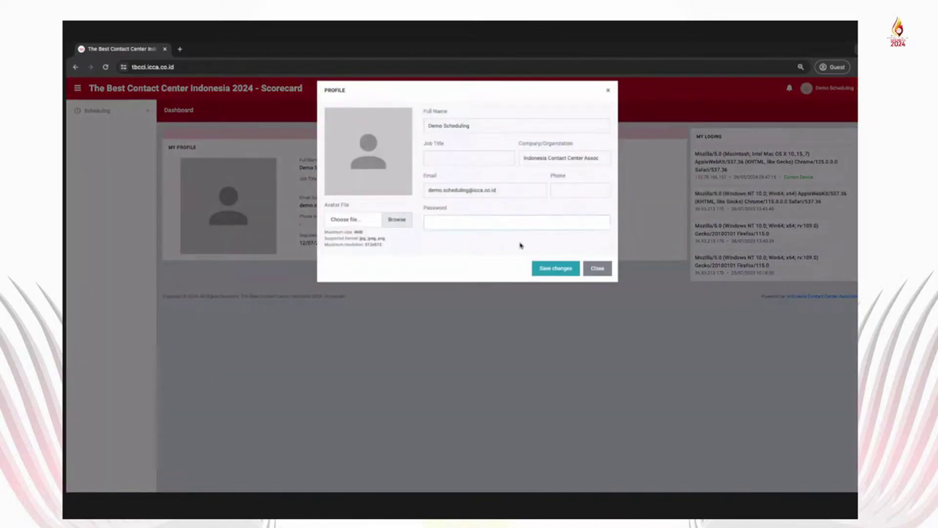
pyautogui.click(597, 269)
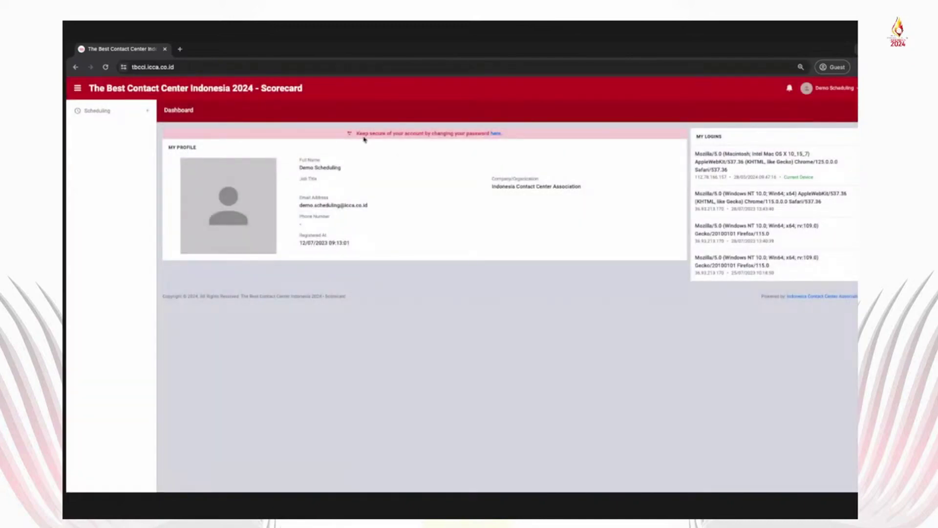
# Open the Scoring page of the Scheduling category and start a scoring session.
pyautogui.click(145, 112)
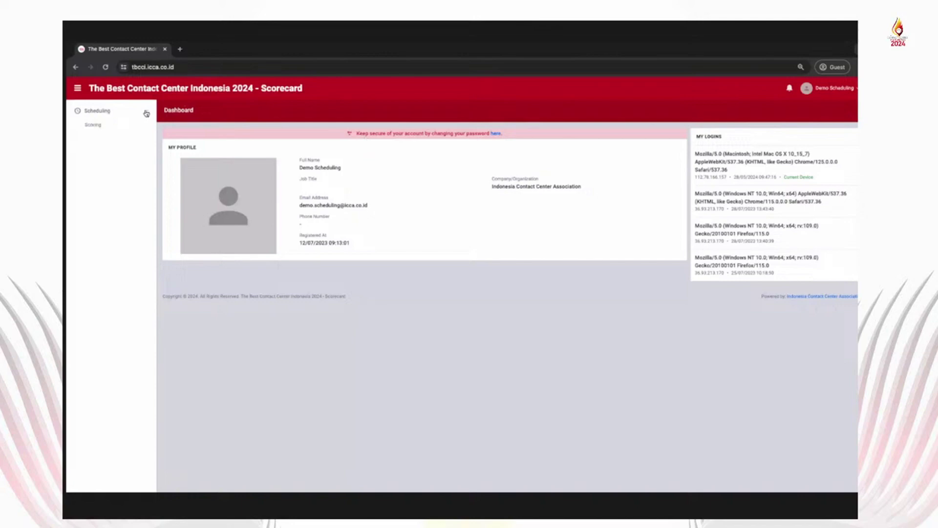
pyautogui.click(99, 128)
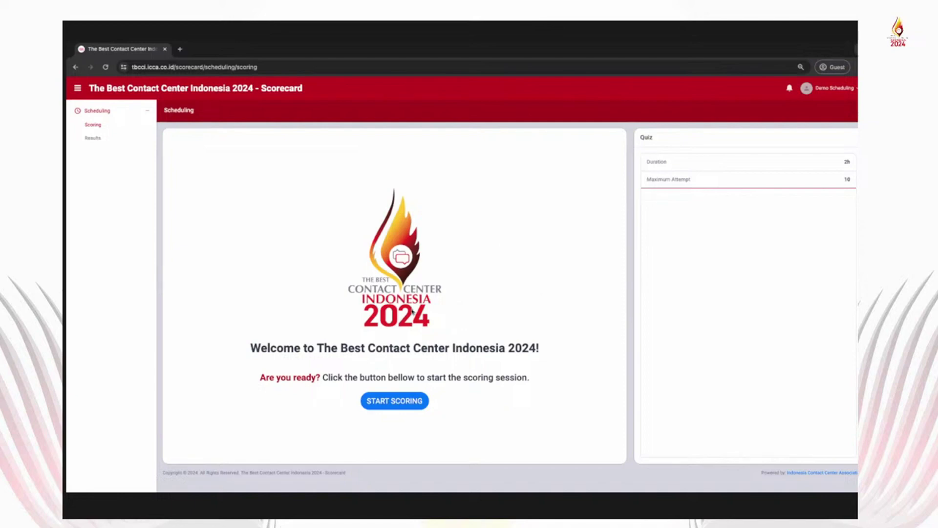
pyautogui.click(415, 406)
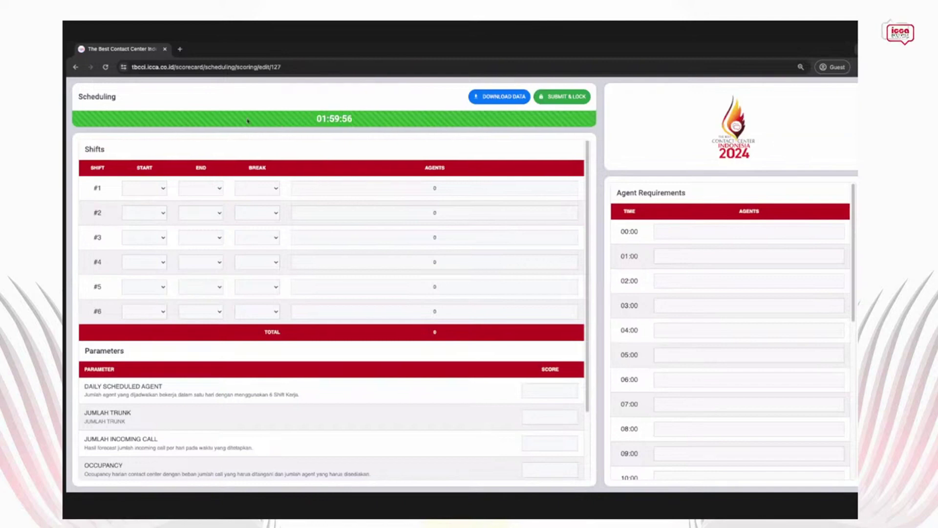
# Look over the scoring form's countdown timer, Agent Requirements, Shifts and Parameters sections.
pyautogui.moveTo(312, 120); pyautogui.dragTo(363, 123)
pyautogui.scroll(-7, 757, 256)
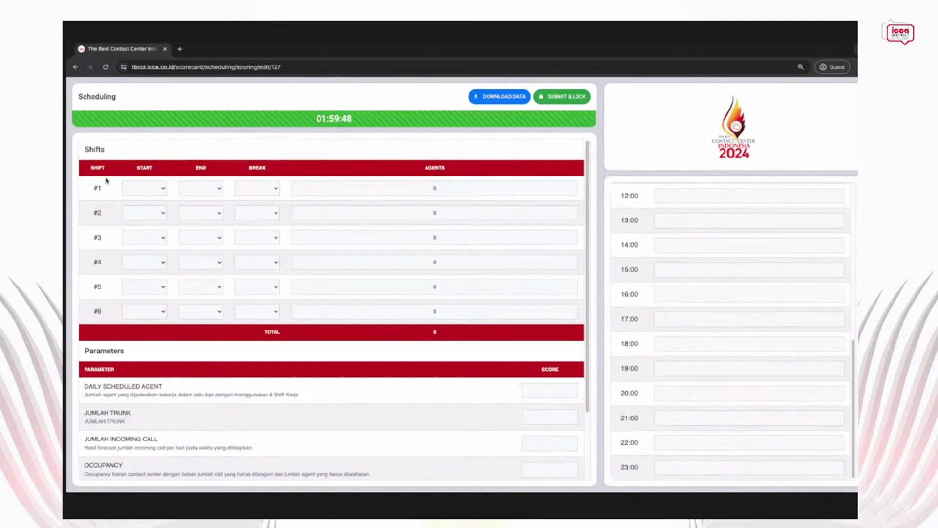
pyautogui.scroll(-3, 322, 245)
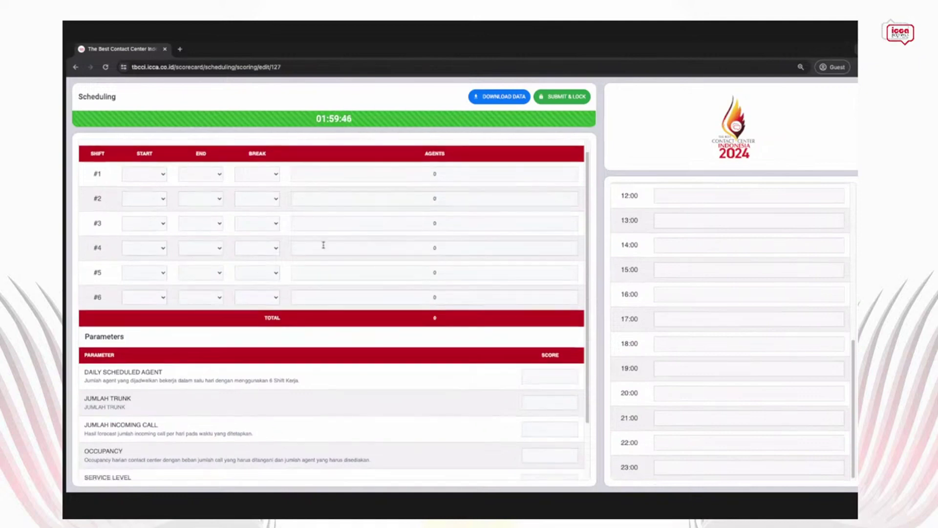
pyautogui.scroll(3, 416, 366)
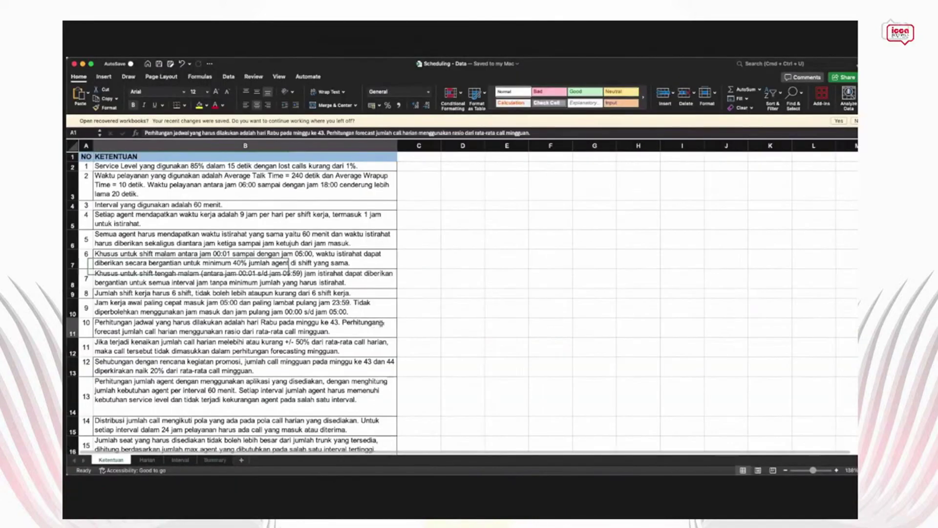
# Switch to the Scheduling - Data workbook in Excel and read through the numbered rules on the Ketentuan sheet.
pyautogui.click(430, 386)
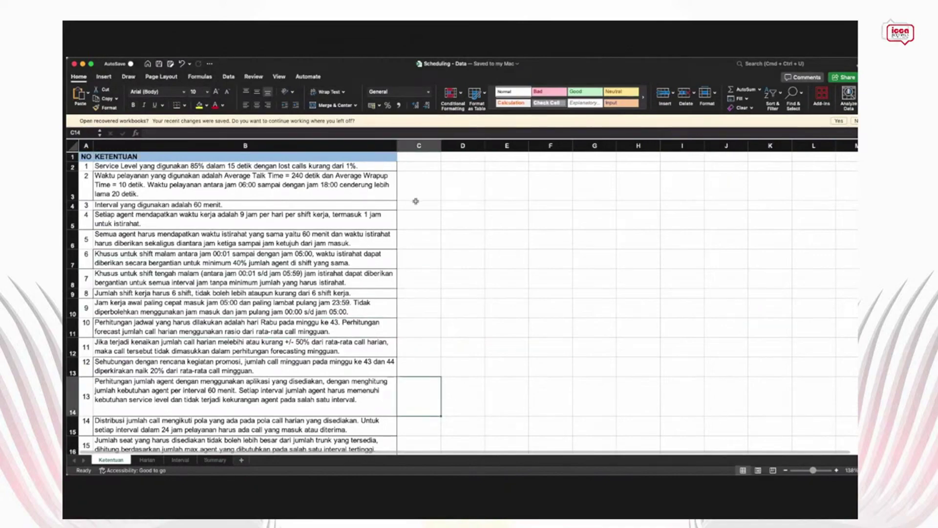
pyautogui.click(419, 205)
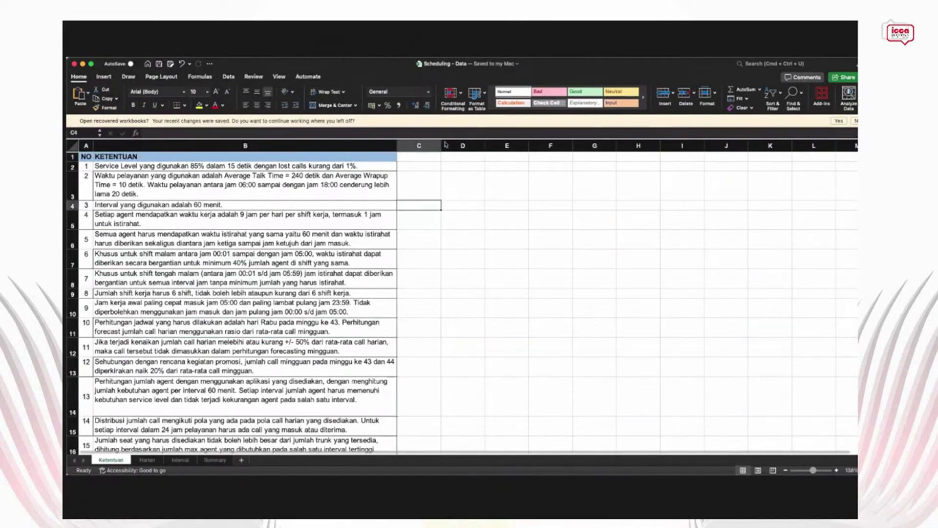
pyautogui.click(418, 157)
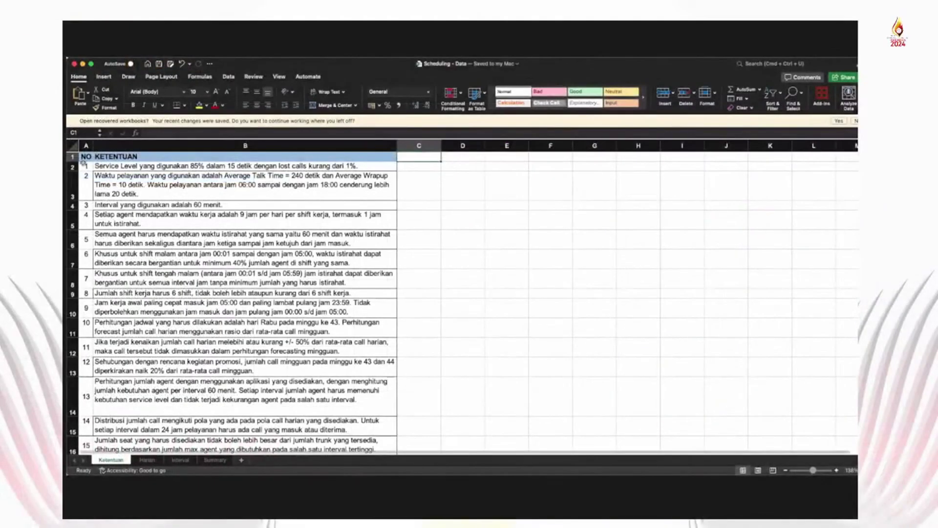
pyautogui.click(84, 157)
pyautogui.scroll(-5, 107, 189)
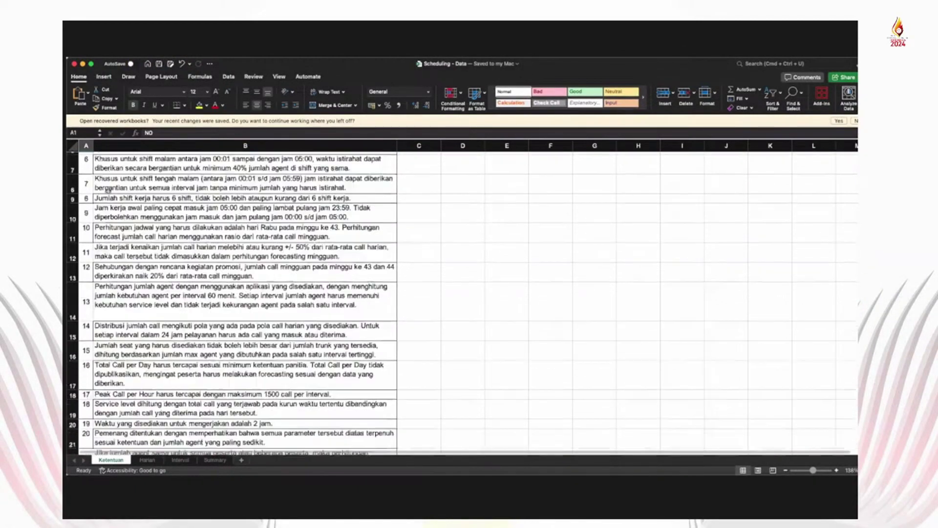
pyautogui.scroll(-3, 108, 190)
pyautogui.click(160, 399)
pyautogui.scroll(2, 193, 359)
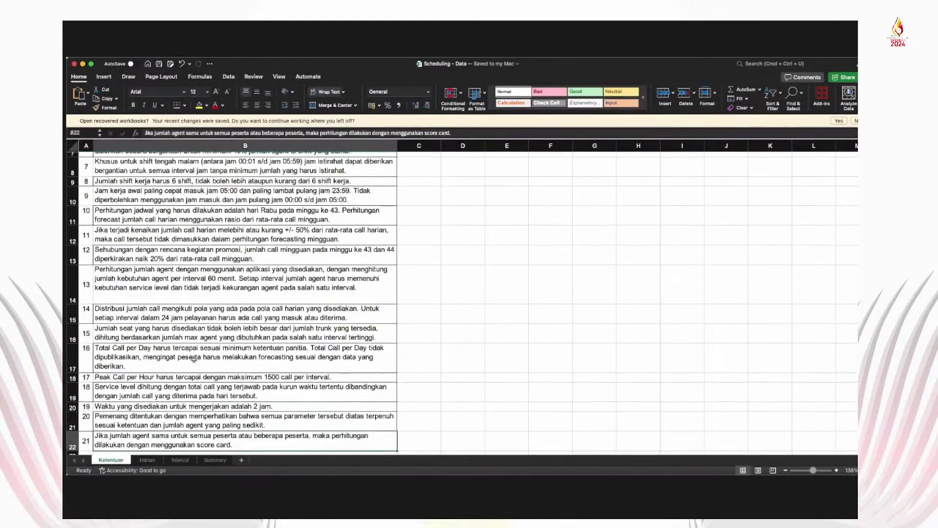
pyautogui.scroll(5, 194, 360)
pyautogui.click(201, 166)
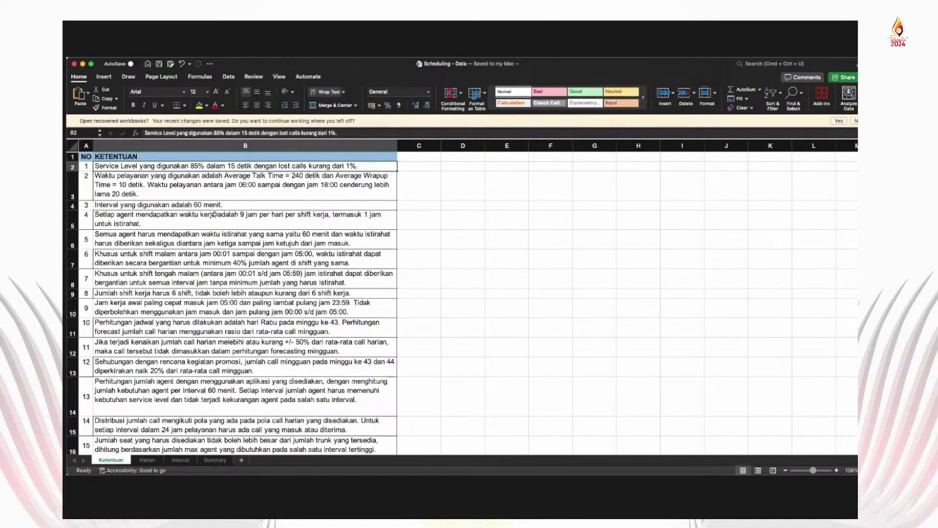
# Examine the daily call data on the Harian sheet and the hourly call data on the Interval sheet.
pyautogui.click(147, 460)
pyautogui.scroll(-5, 165, 279)
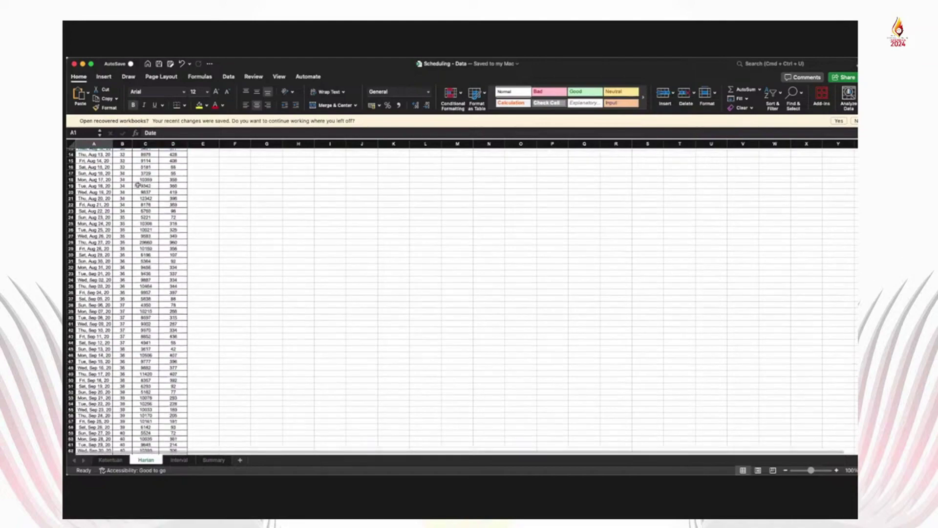
pyautogui.click(179, 460)
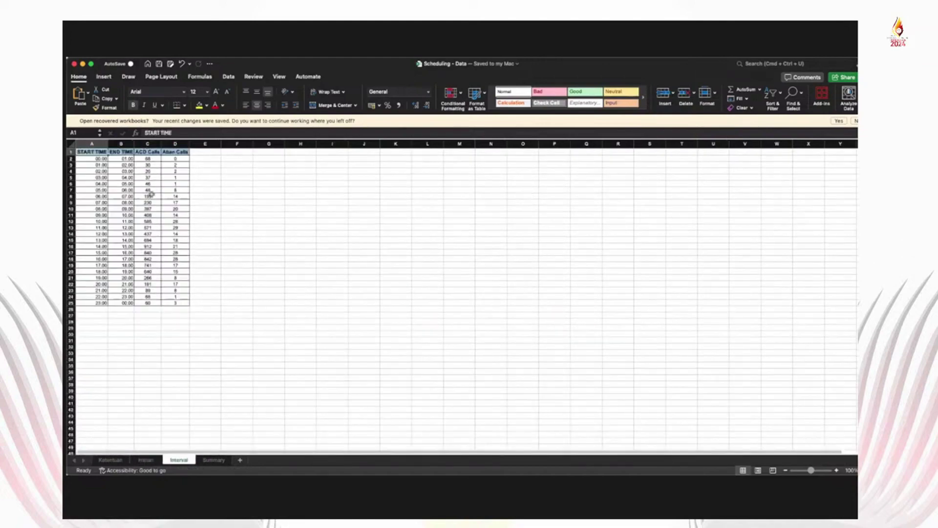
# Examine the hourly agent section and the Agent weighting on the Summary sheet.
pyautogui.click(213, 461)
pyautogui.scroll(5, 143, 262)
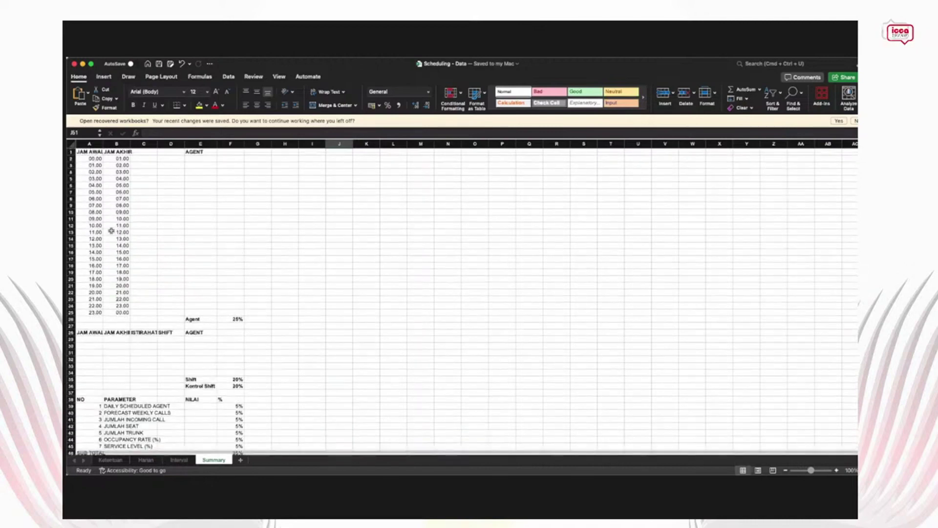
pyautogui.click(200, 185)
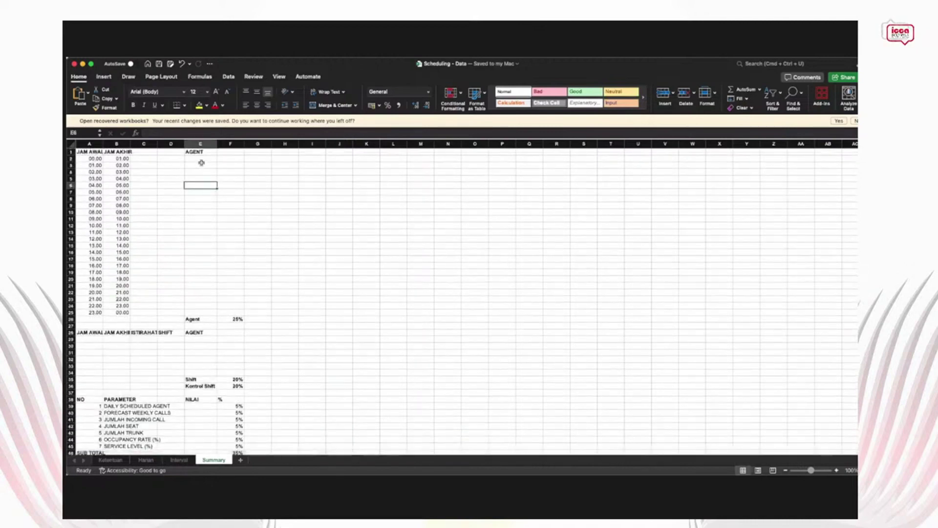
pyautogui.click(201, 159)
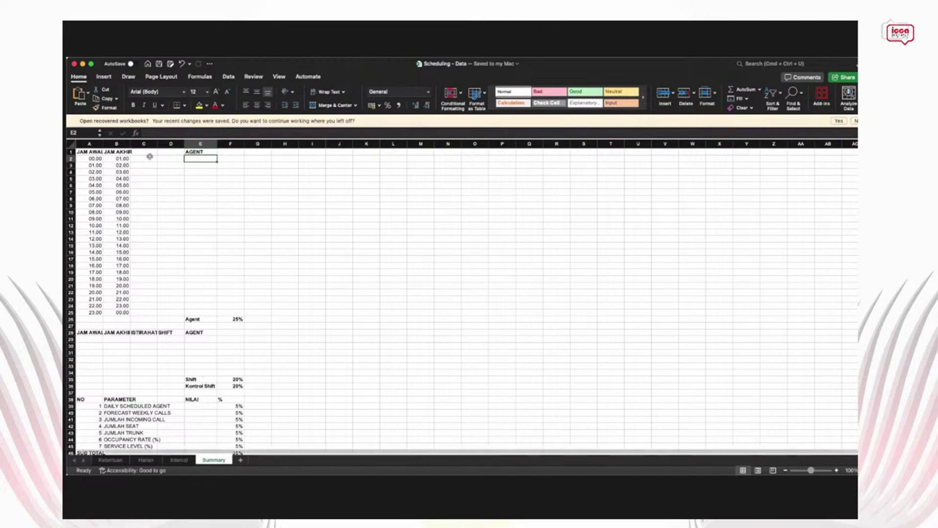
pyautogui.scroll(-3, 193, 253)
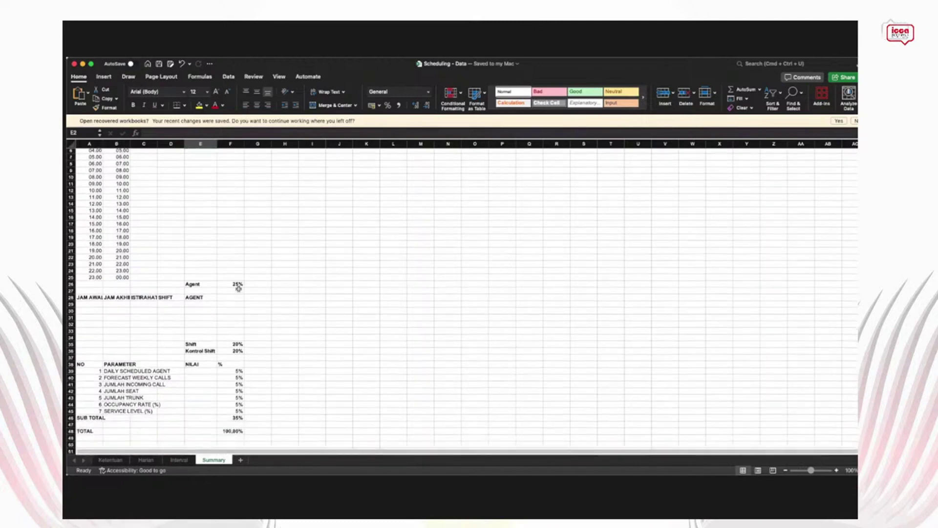
pyautogui.click(239, 286)
pyautogui.scroll(-2, 220, 245)
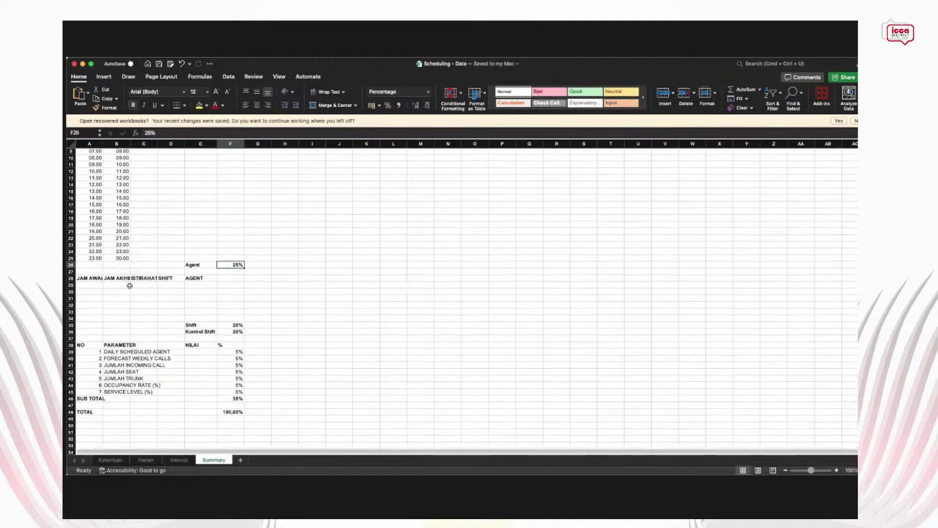
# Check the weightings of Shift and Kontrol Shift below the Summary sheet's shift table.
pyautogui.scroll(-1, 195, 279)
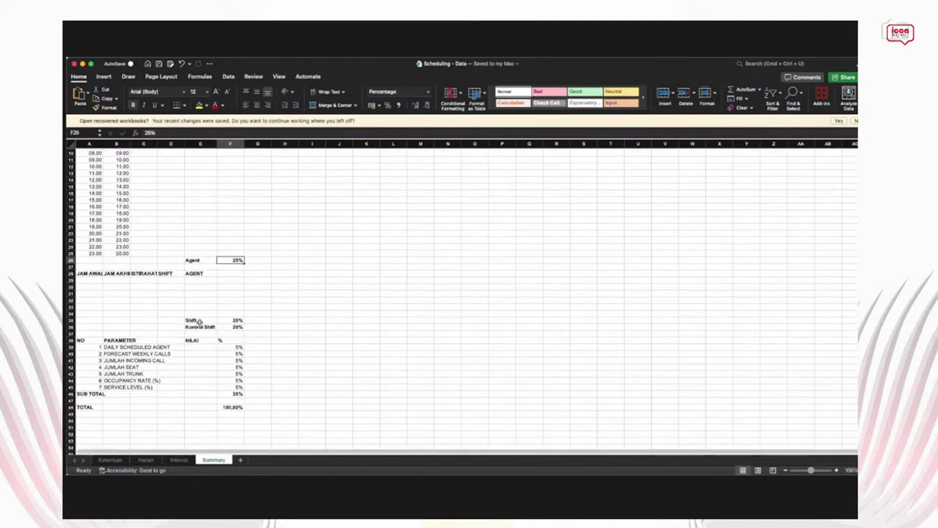
pyautogui.press('Down')
pyautogui.press('Down')
pyautogui.press('Down')
pyautogui.press('Down')
pyautogui.press('Down')
pyautogui.press('Down')
pyautogui.press('Down')
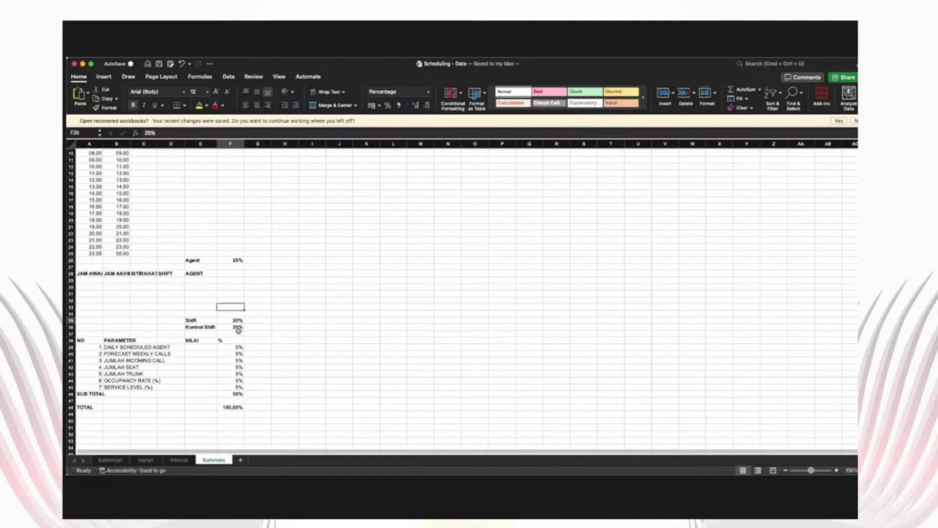
pyautogui.press('Down')
pyautogui.press('Down')
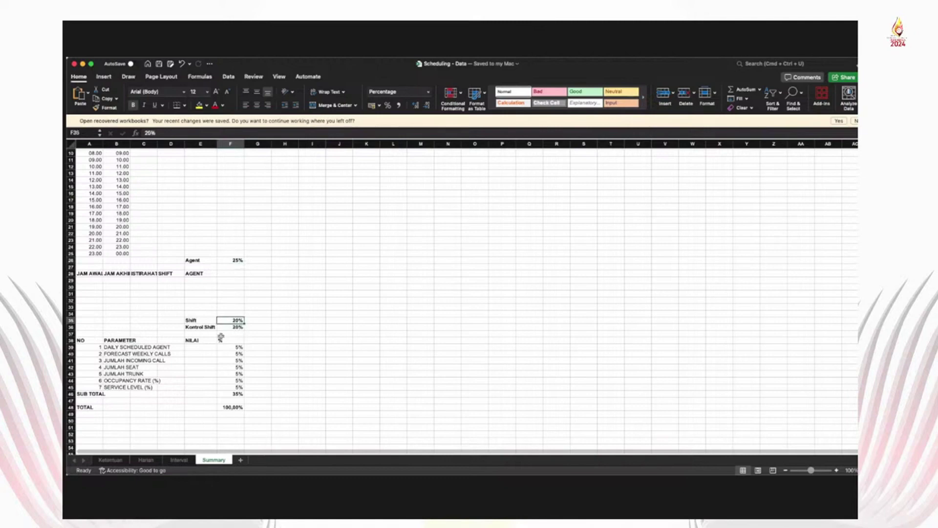
pyautogui.press('Down')
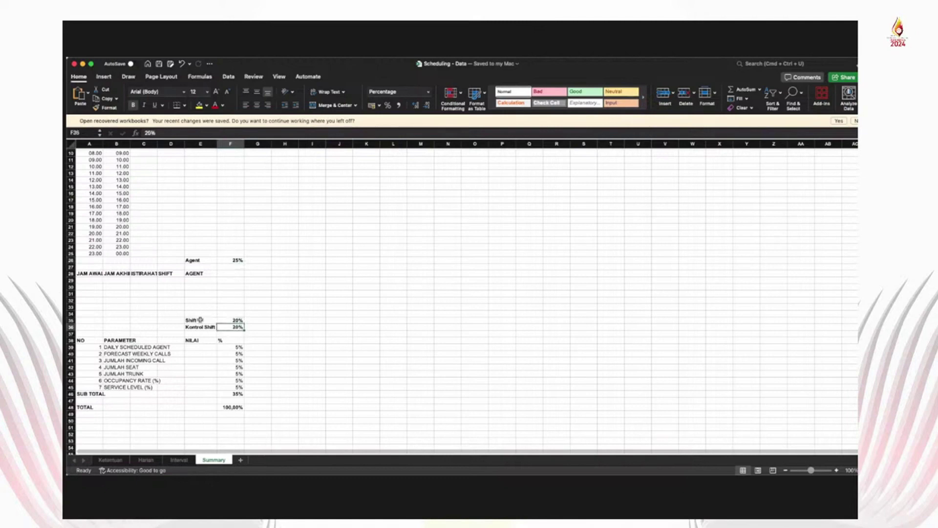
# Check the parameter subtotal and the NILAI column, and look over the Summary sheet's hourly agent section again.
pyautogui.click(229, 392)
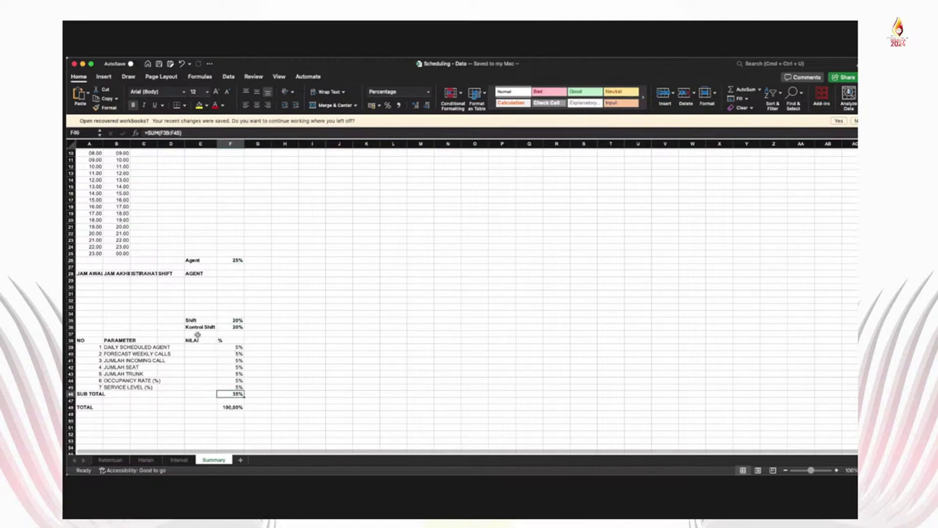
pyautogui.click(203, 350)
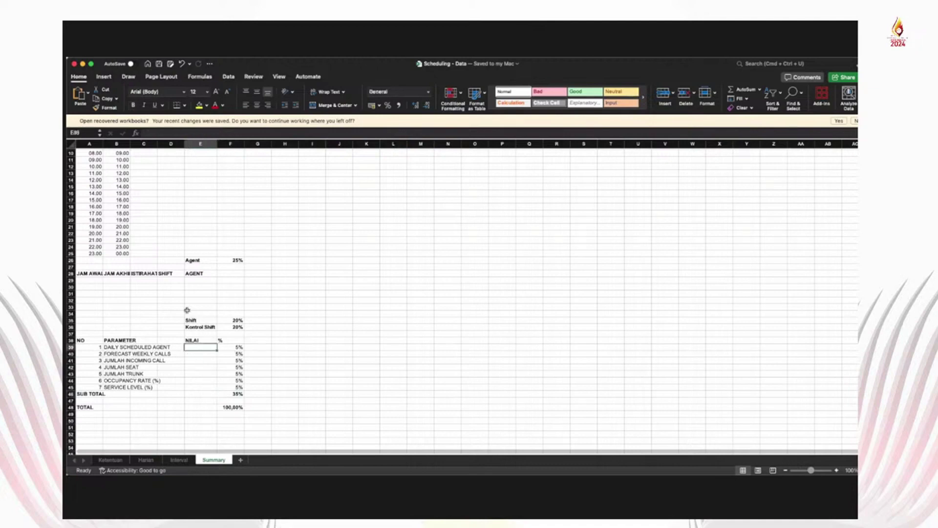
pyautogui.scroll(3, 193, 351)
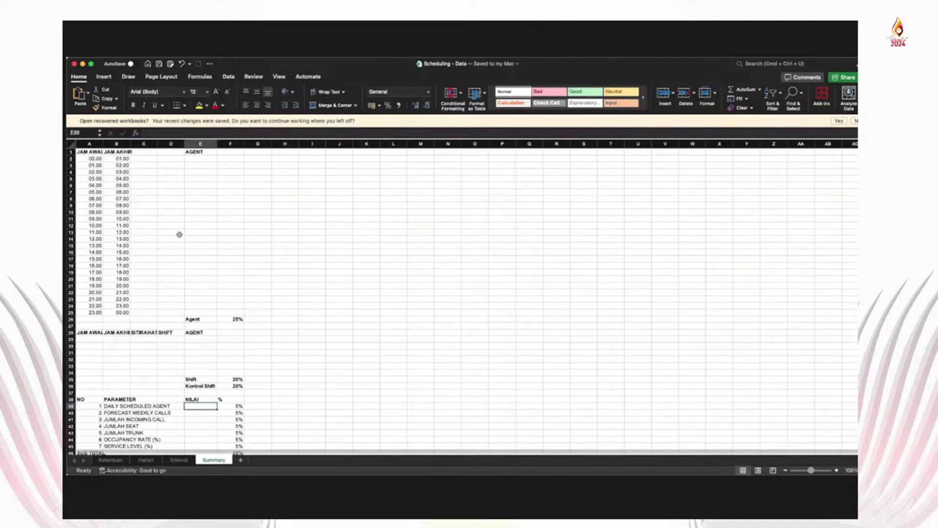
pyautogui.scroll(-1, 188, 218)
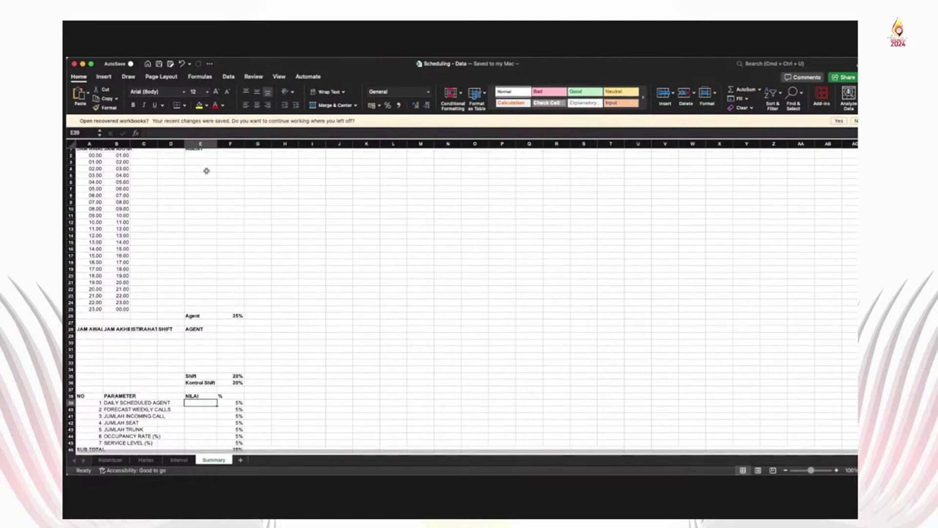
pyautogui.scroll(1, 201, 169)
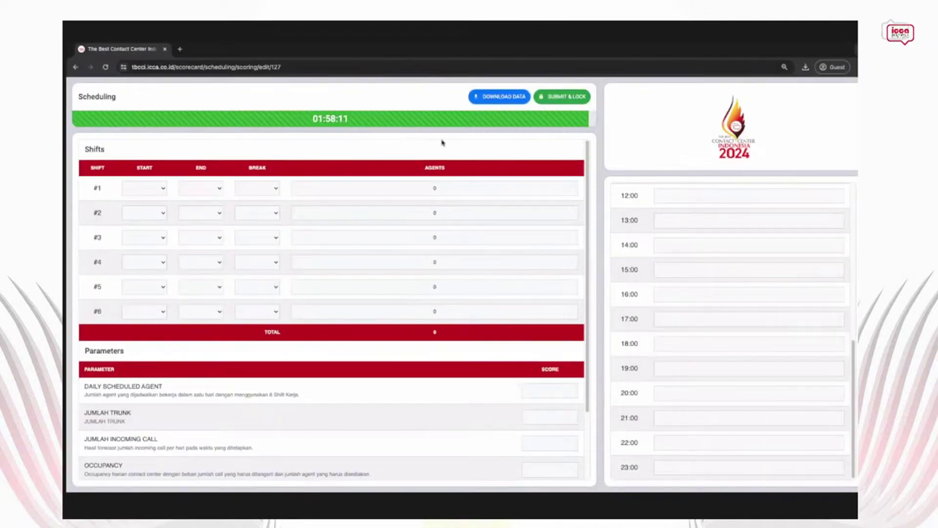
# Enter the hourly agent requirements: 2 at 00:00, 5 at 01:00, 7 at 02:00 and 12 at 03:00.
pyautogui.scroll(6, 696, 239)
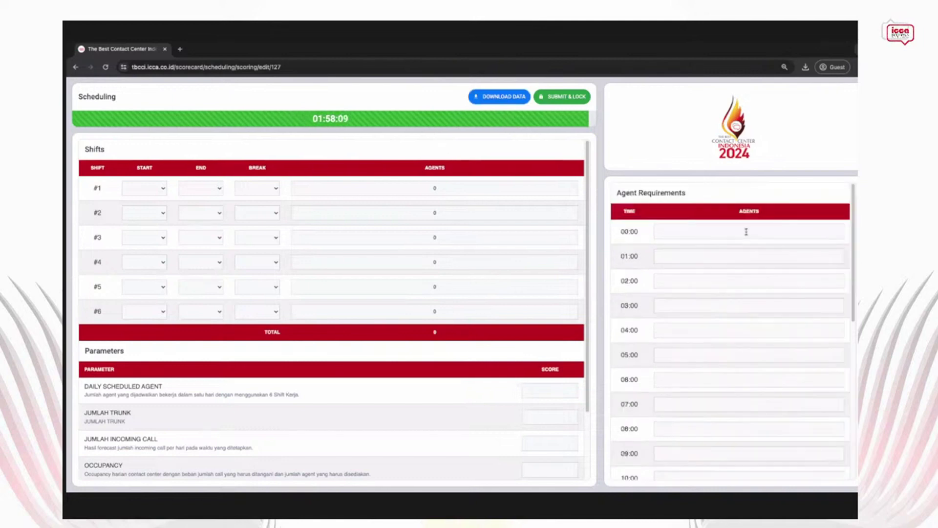
pyautogui.click(751, 230)
pyautogui.click(763, 257)
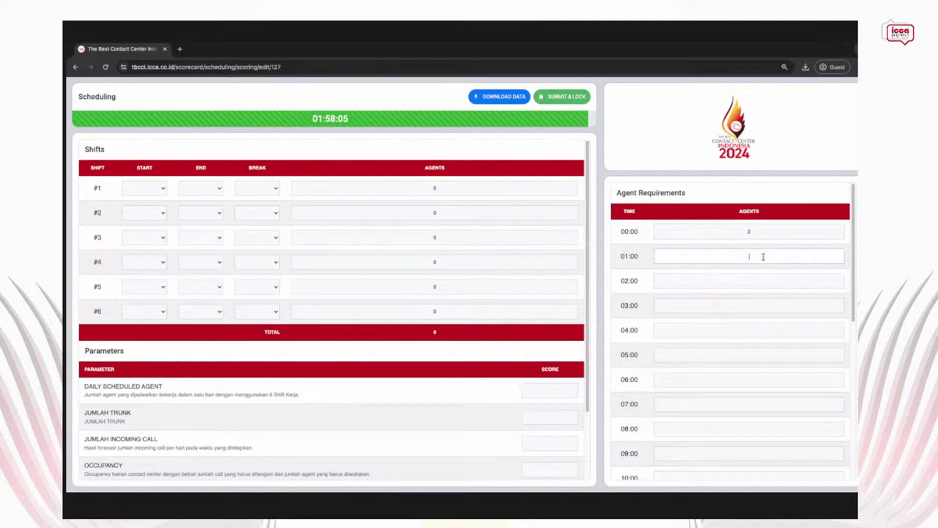
pyautogui.write('5')
pyautogui.click(750, 280)
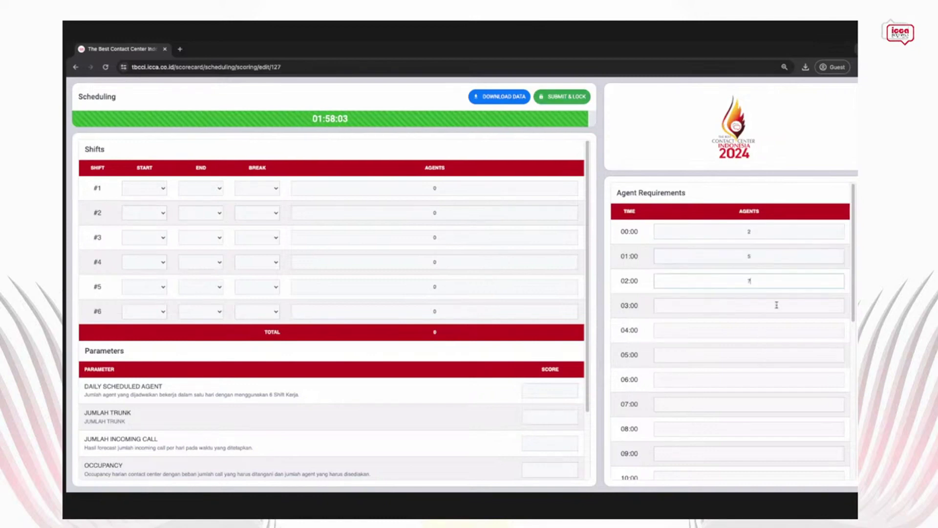
pyautogui.click(776, 305)
pyautogui.write('12')
# Enter the agent requirements for 04:00, 05:00 and 06:00 as 145, 466 and 890.
pyautogui.click(762, 332)
pyautogui.write('145')
pyautogui.click(743, 353)
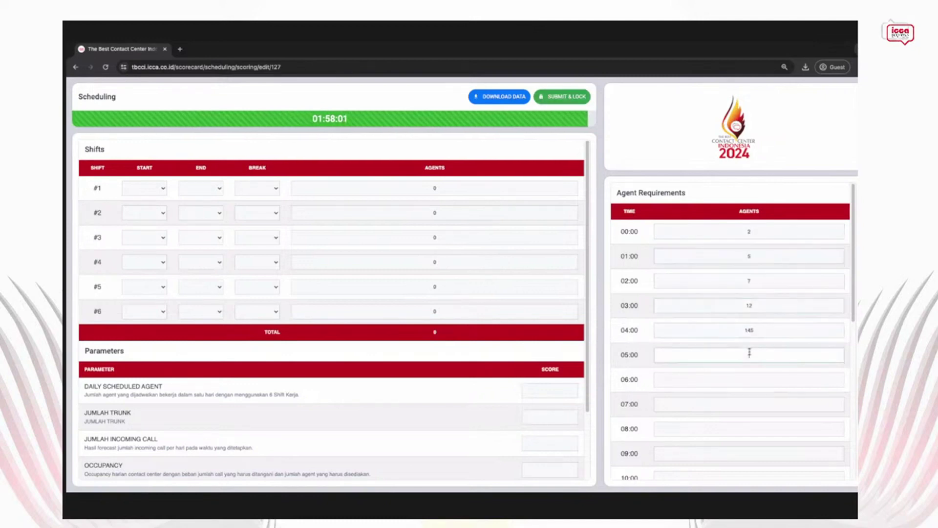
pyautogui.scroll(-2, 743, 353)
pyautogui.write('466')
pyautogui.click(760, 281)
pyautogui.write('890')
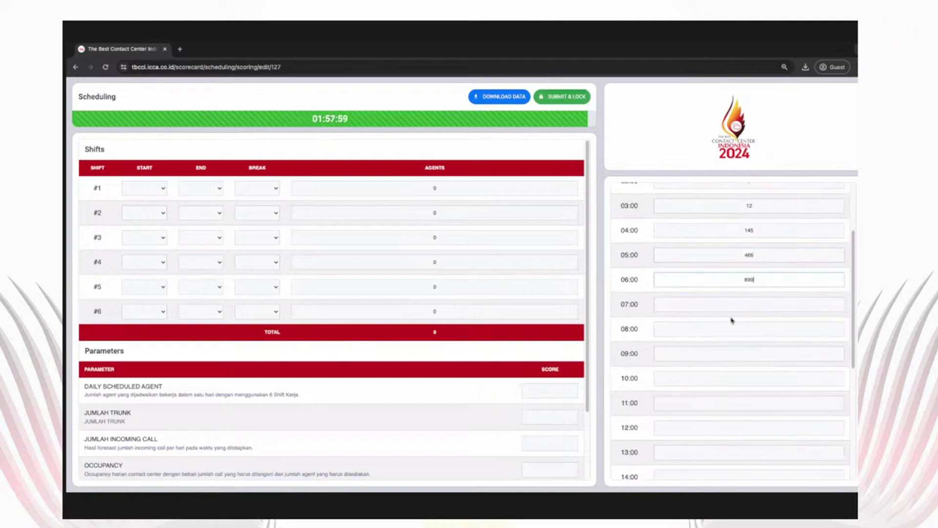
pyautogui.click(756, 303)
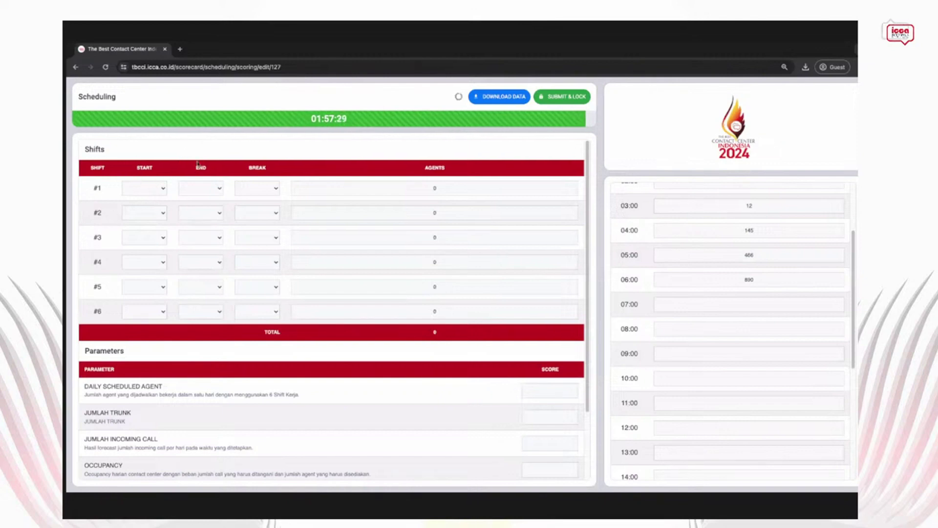
# Set the number of agents for shifts #1, #2 and #3 to 100, 90 and 80.
pyautogui.click(258, 190)
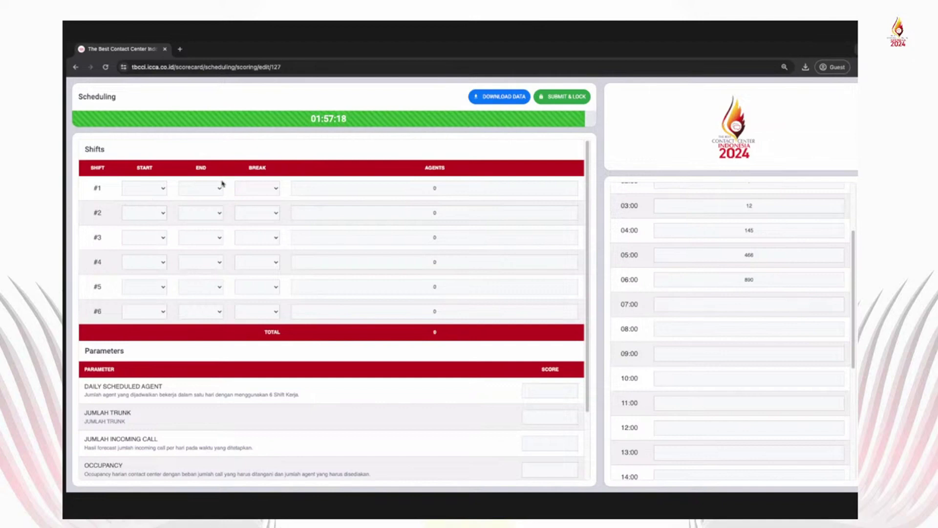
pyautogui.click(425, 182)
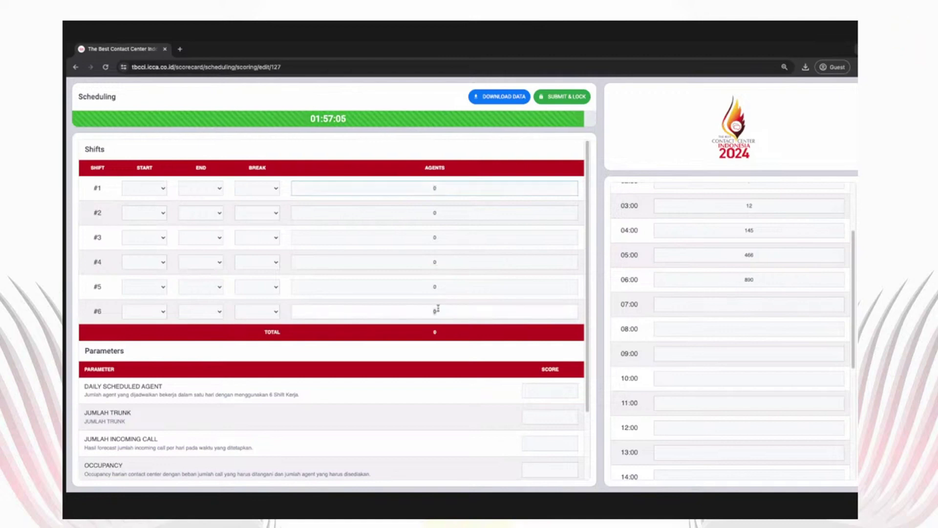
pyautogui.write('100')
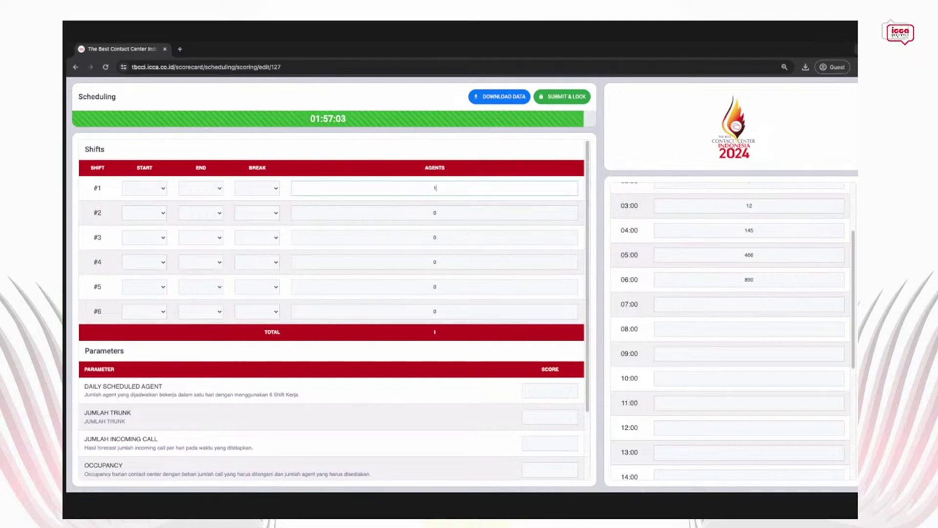
pyautogui.click(443, 217)
pyautogui.write('90')
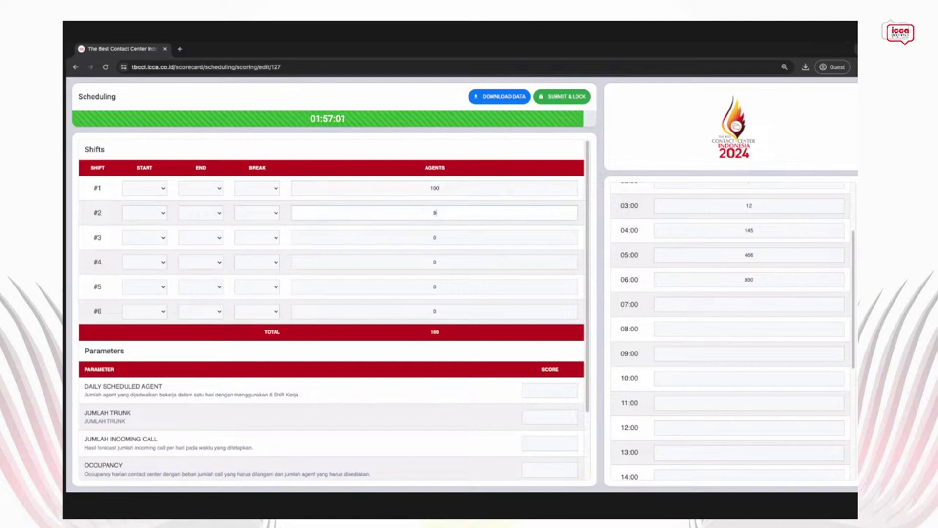
pyautogui.click(442, 235)
pyautogui.write('80')
# Set the number of agents for shifts #4, #5 and #6 to 70, 60 and 50.
pyautogui.click(440, 266)
pyautogui.write('70')
pyautogui.click(441, 286)
pyautogui.write('60')
pyautogui.click(444, 308)
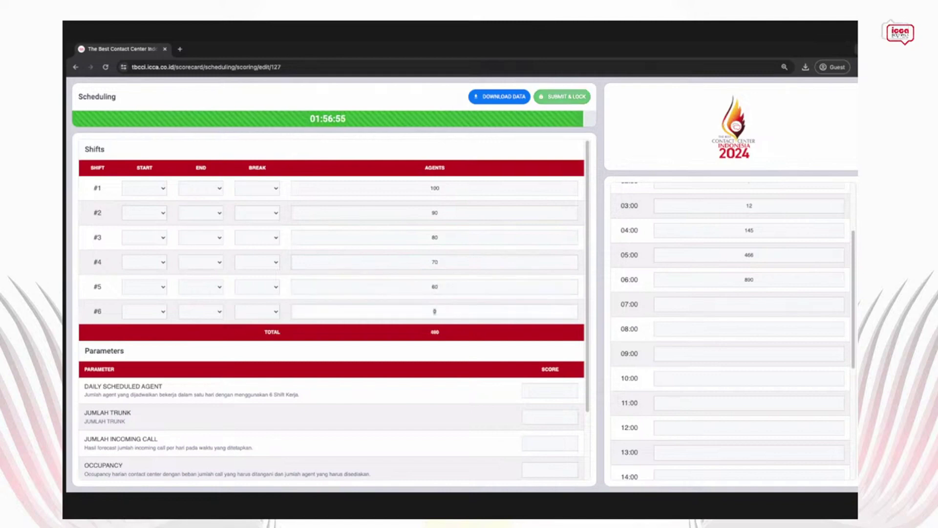
pyautogui.write('50')
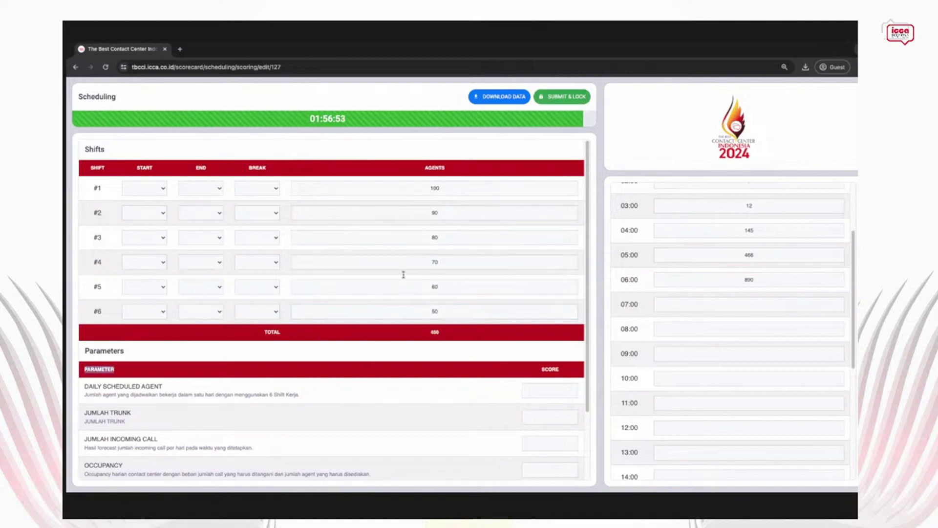
# Enter the parameter scores for Daily Scheduled Agent as 300, Jumlah Trunk as 200 and Jumlah Incoming Call as 300.
pyautogui.scroll(-2, 428, 197)
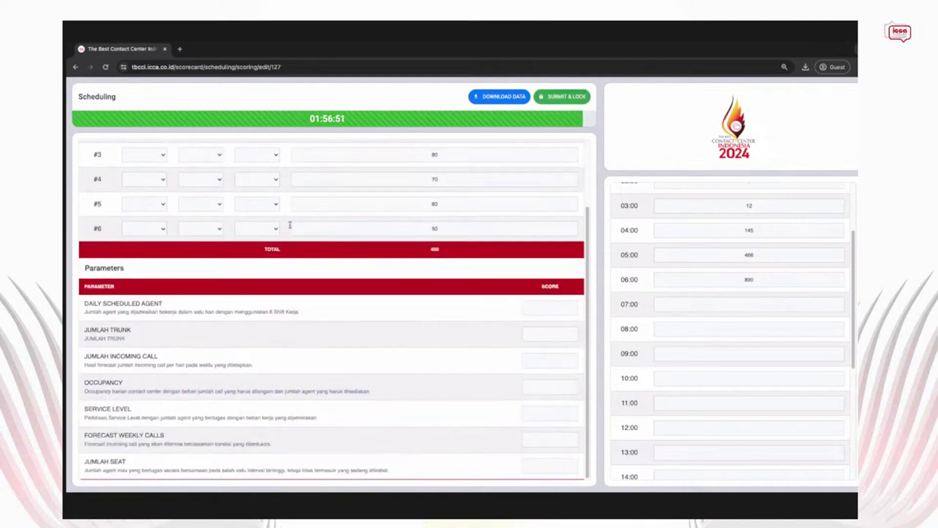
pyautogui.click(553, 311)
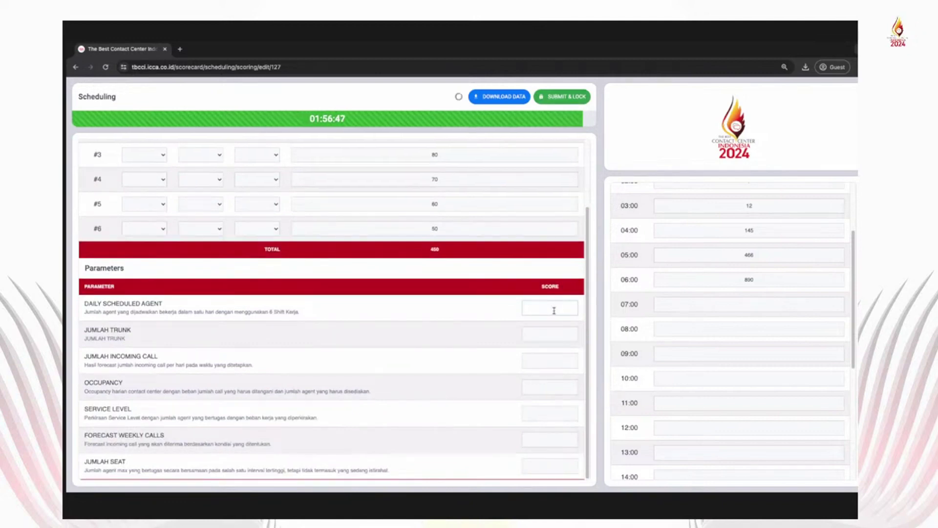
pyautogui.write('300')
pyautogui.click(551, 334)
pyautogui.write('200')
pyautogui.click(544, 356)
pyautogui.write('300')
# Set the Occupancy parameter to 80% and the Service Level parameter to 85%.
pyautogui.click(547, 385)
pyautogui.write('80')
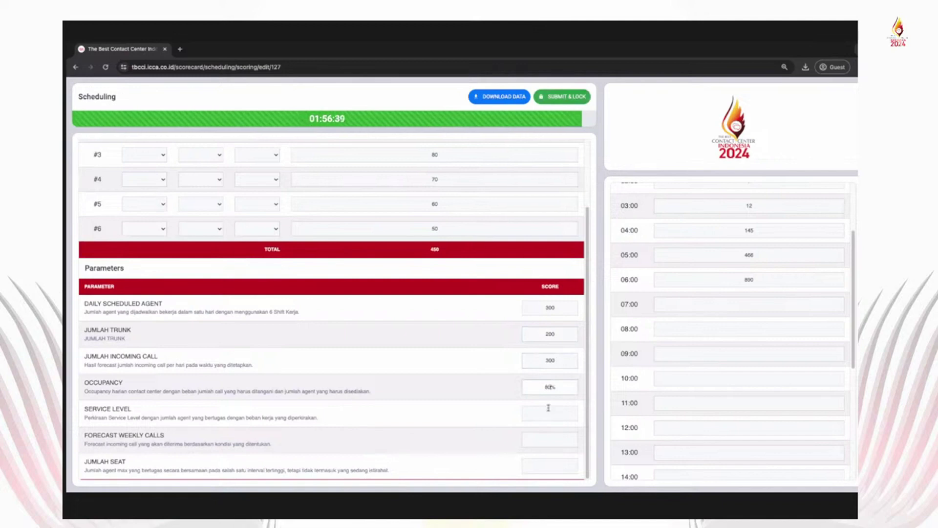
pyautogui.write('0.80')
pyautogui.click(548, 410)
pyautogui.write('85')
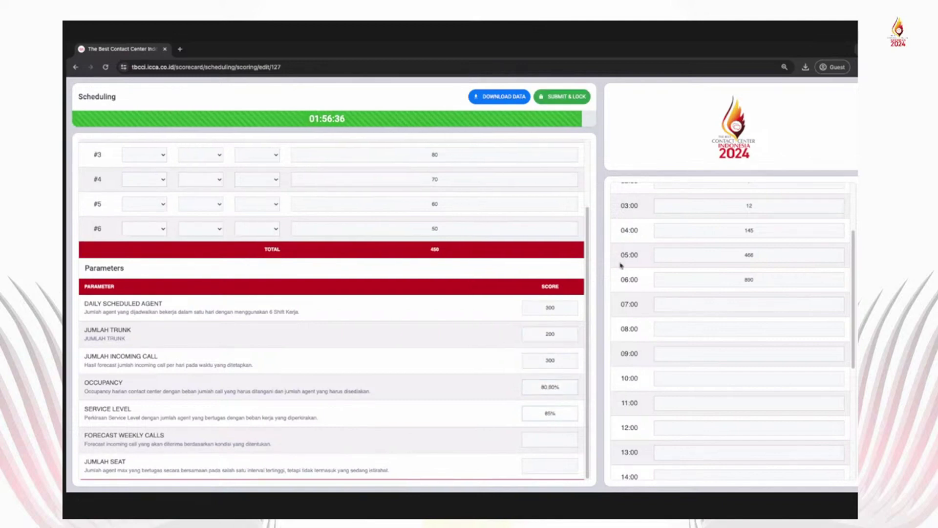
# Enter 700 for Forecast Weekly Calls and 15 for Jumlah Seat.
pyautogui.click(544, 436)
pyautogui.write('7')
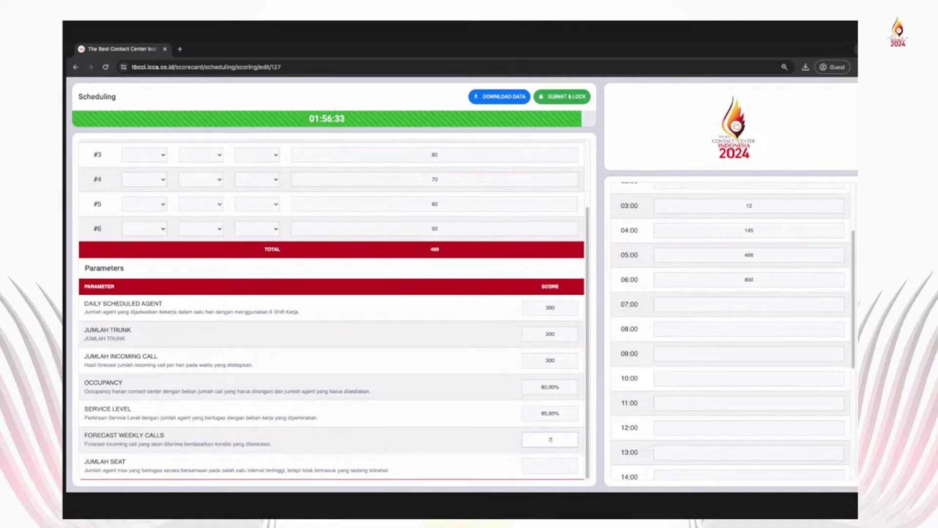
pyautogui.write('00')
pyautogui.click(550, 466)
pyautogui.scroll(2, 478, 422)
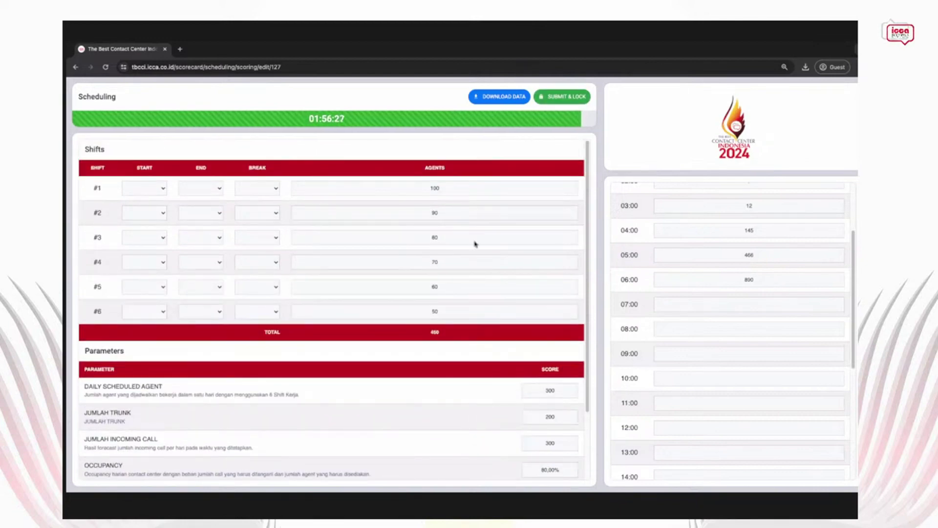
pyautogui.click(564, 98)
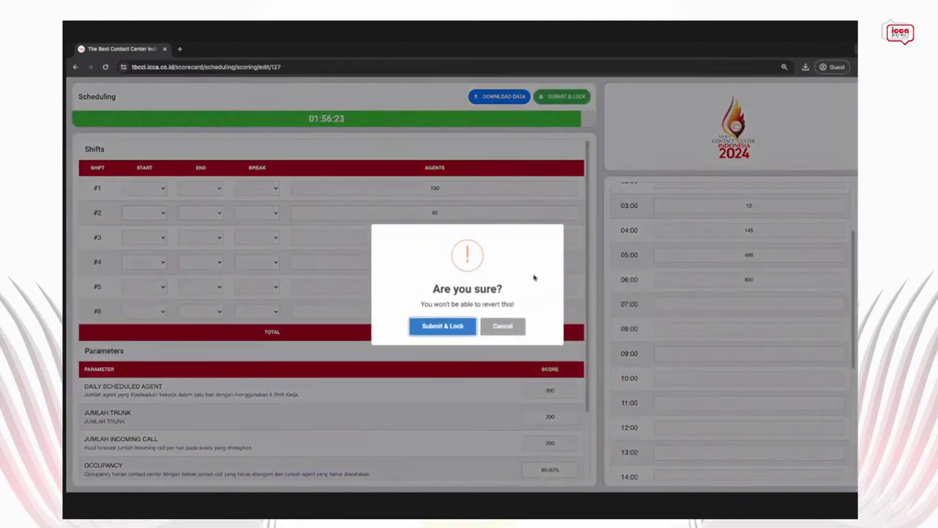
pyautogui.click(514, 330)
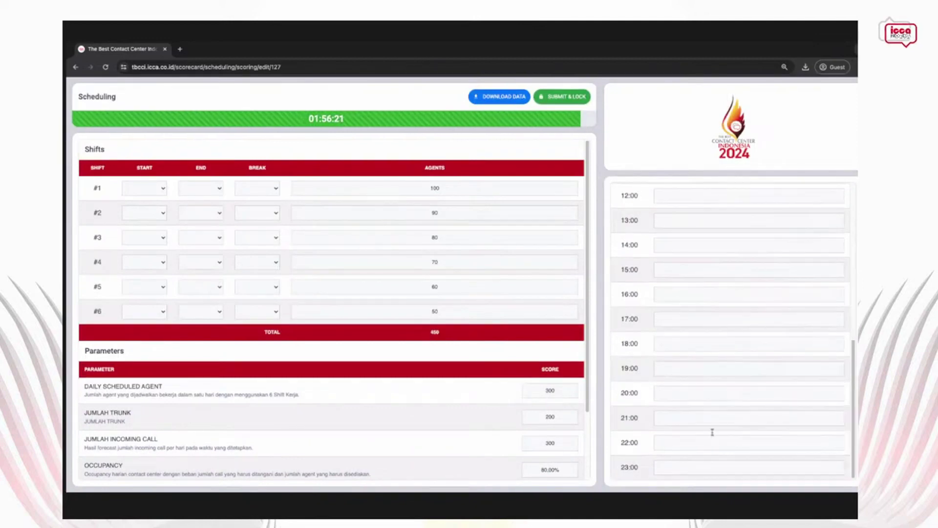
# Submit and lock the completed Scheduling scorecard.
pyautogui.scroll(3, 711, 431)
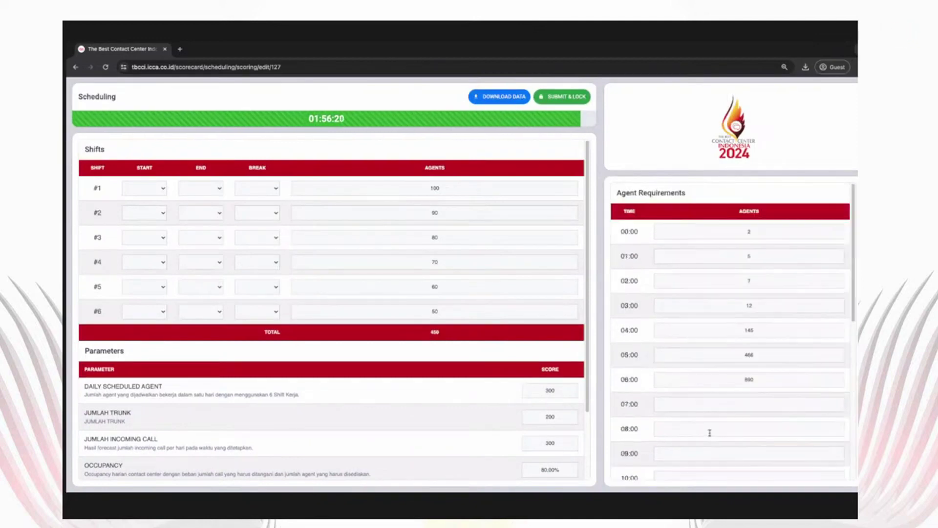
pyautogui.click(558, 97)
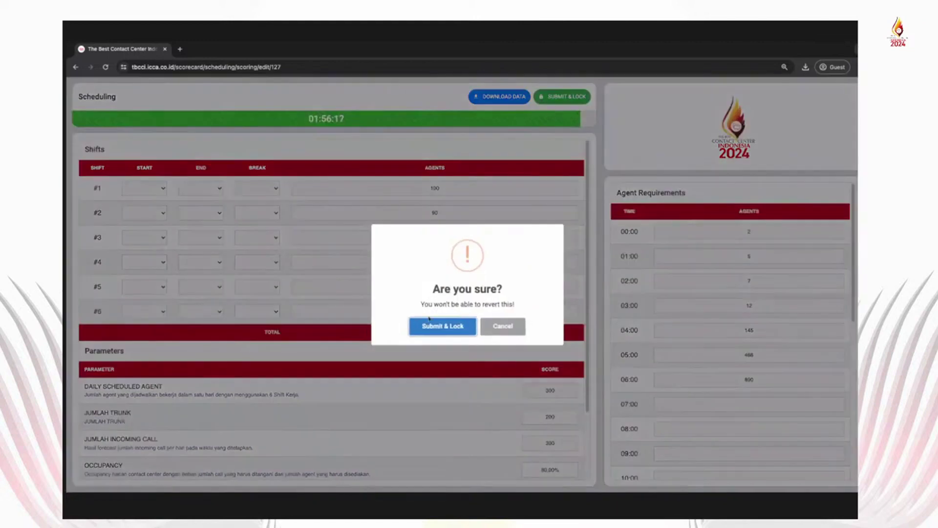
pyautogui.click(454, 330)
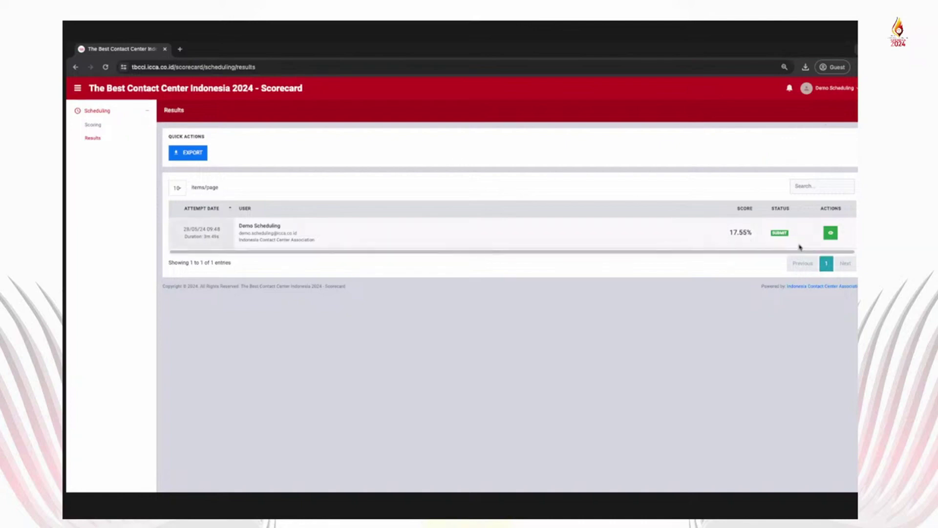
# Open the submitted attempt's result and examine its shift and parameter scores.
pyautogui.click(829, 232)
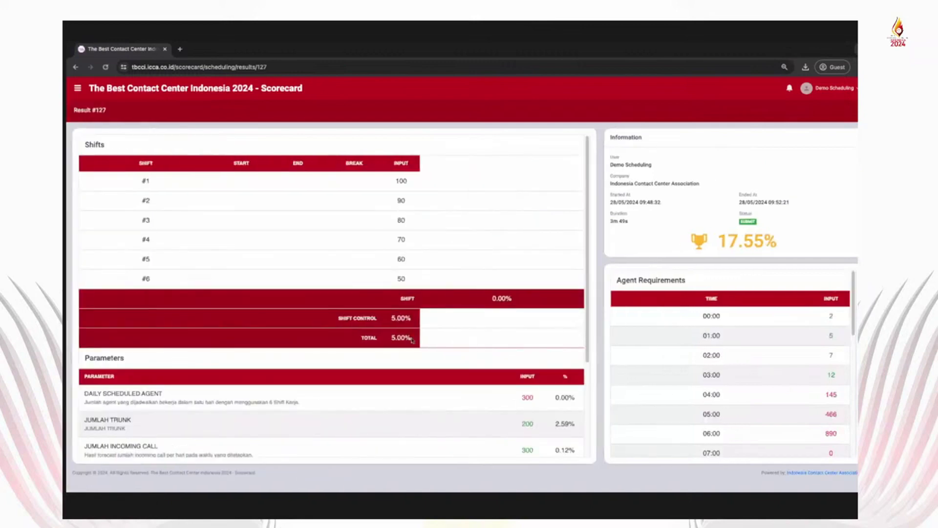
pyautogui.scroll(-3, 440, 338)
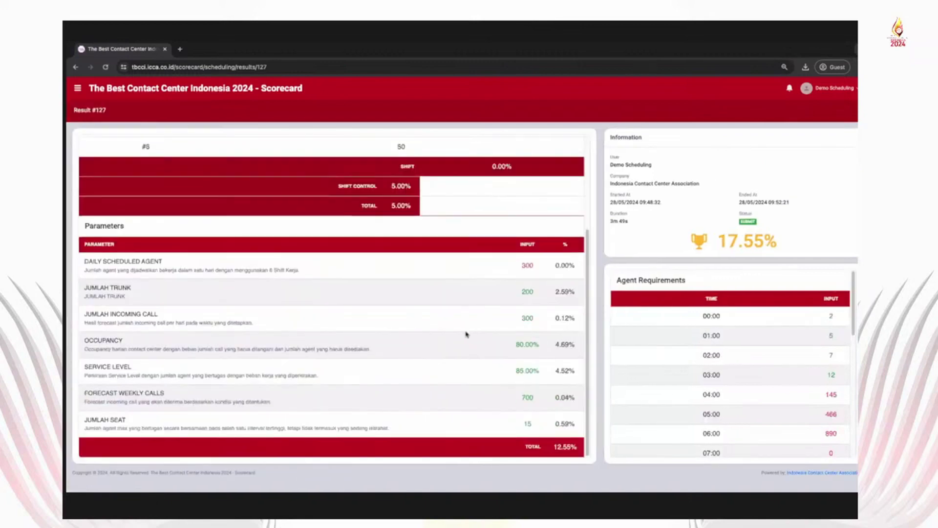
pyautogui.scroll(3, 446, 320)
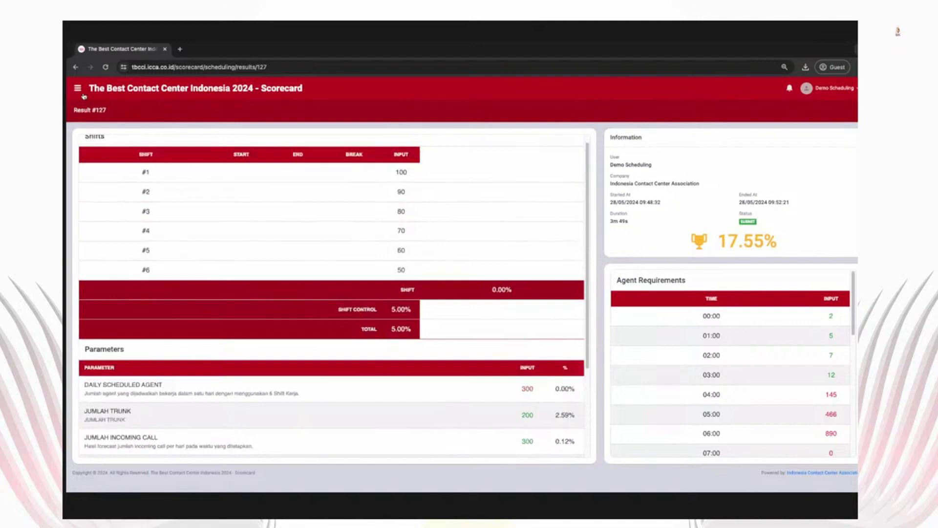
# Return to Scheduling scoring and start a new scoring attempt.
pyautogui.click(77, 88)
pyautogui.click(89, 127)
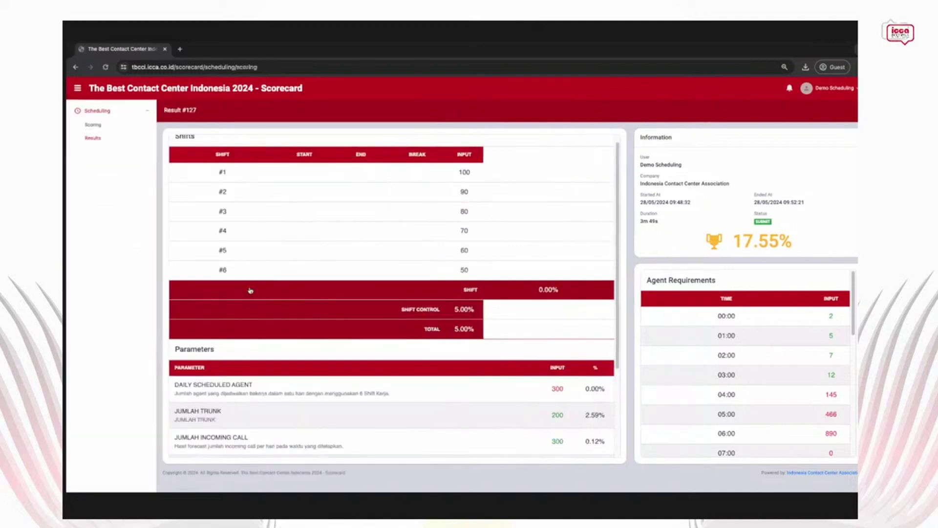
pyautogui.click(395, 406)
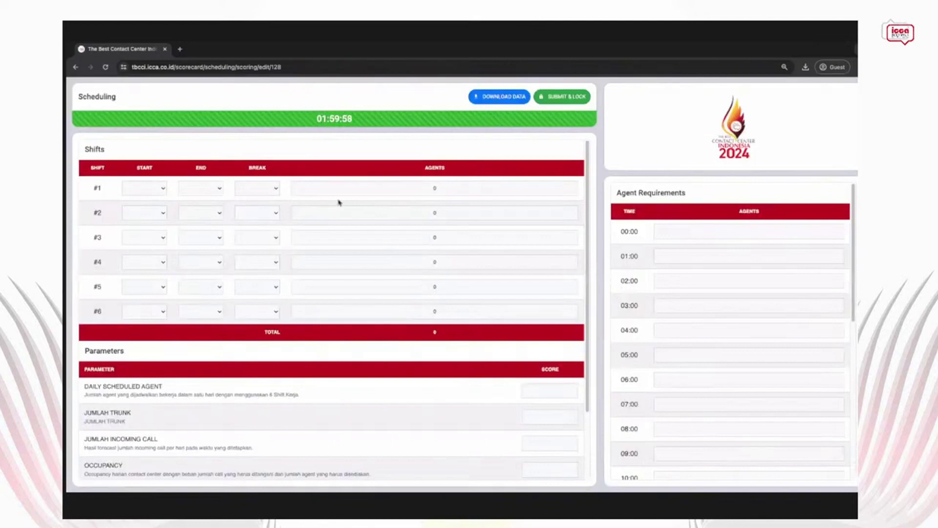
# Look over the shift rows and the parameter list of the new, empty Scheduling scorecard.
pyautogui.click(302, 188)
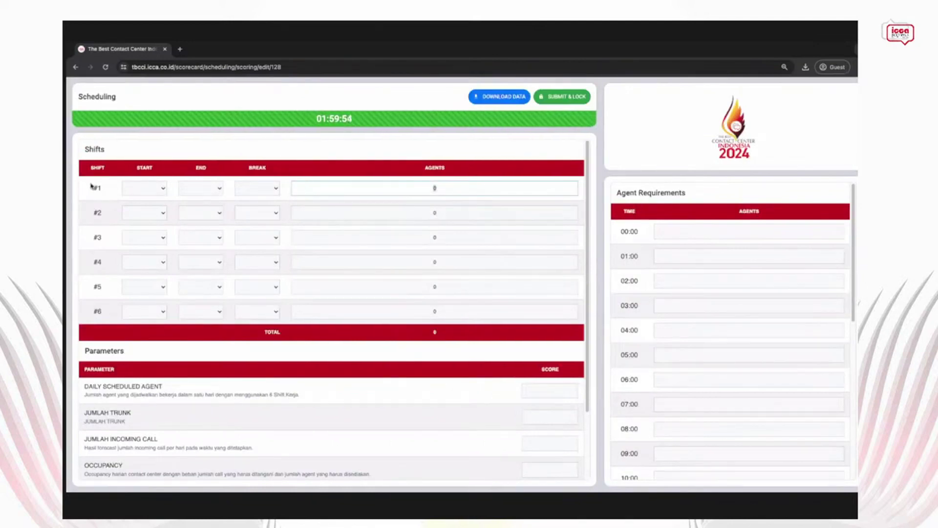
pyautogui.click(300, 141)
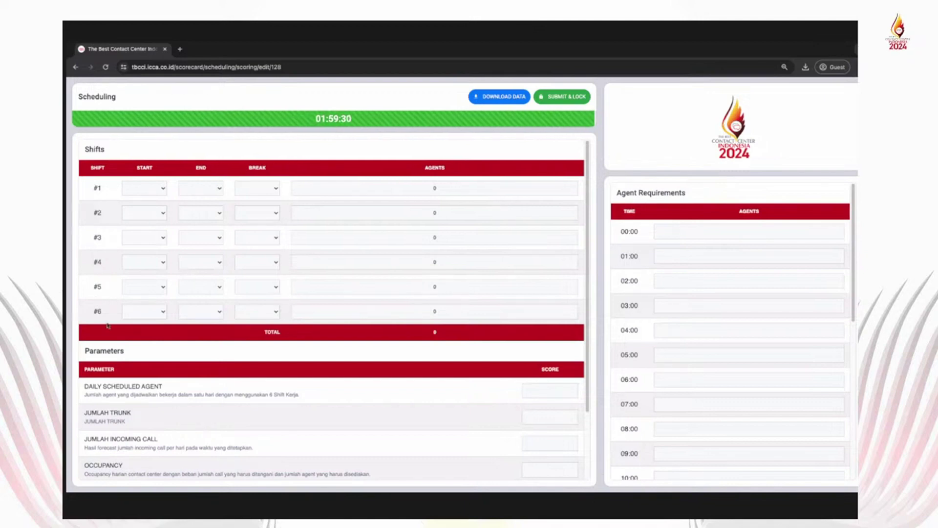
pyautogui.moveTo(108, 317); pyautogui.dragTo(94, 190)
pyautogui.click(97, 184)
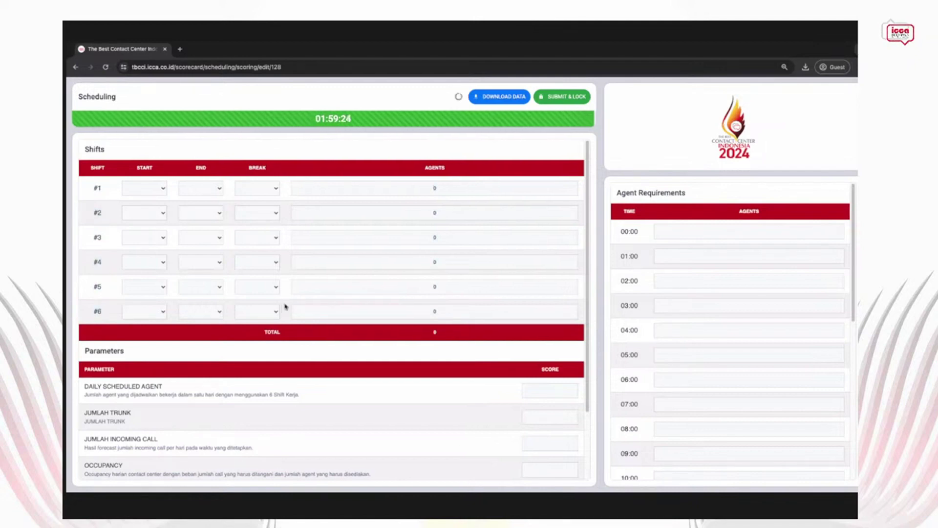
pyautogui.scroll(-2, 284, 308)
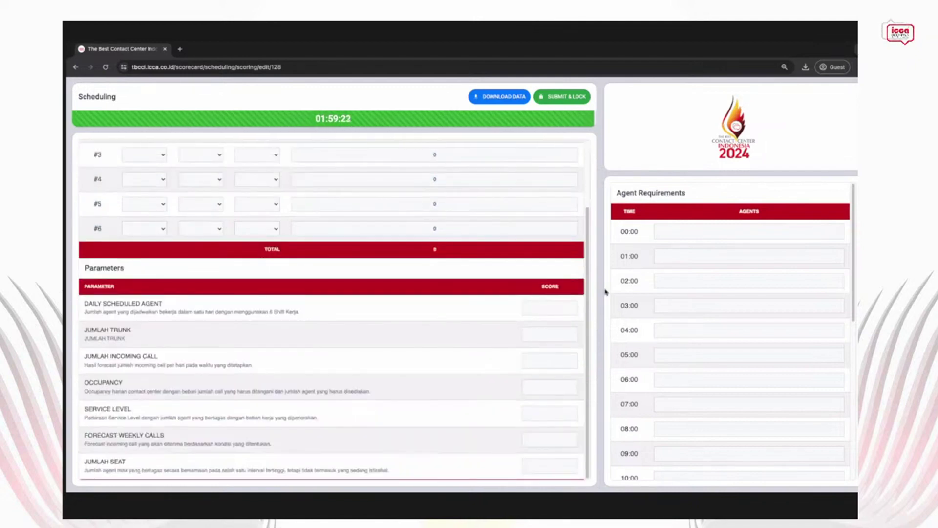
pyautogui.moveTo(589, 328); pyautogui.dragTo(597, 194)
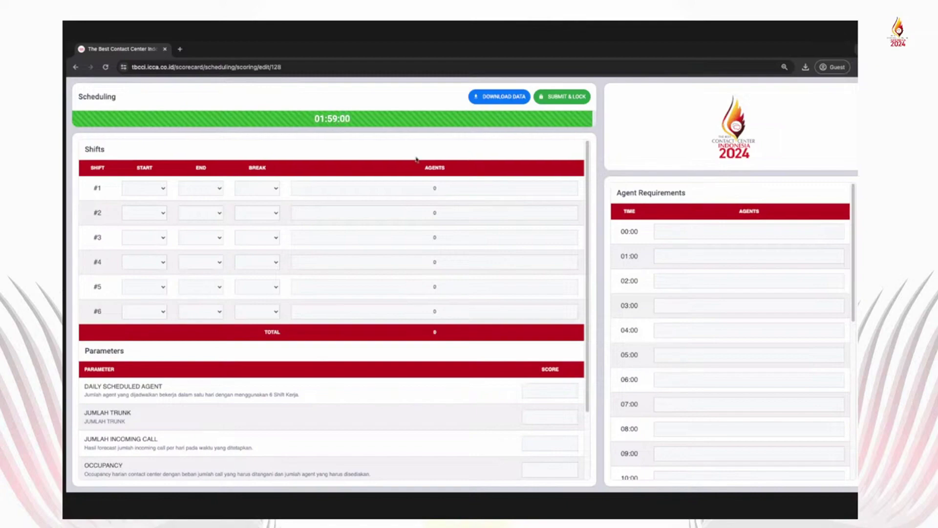
pyautogui.click(433, 188)
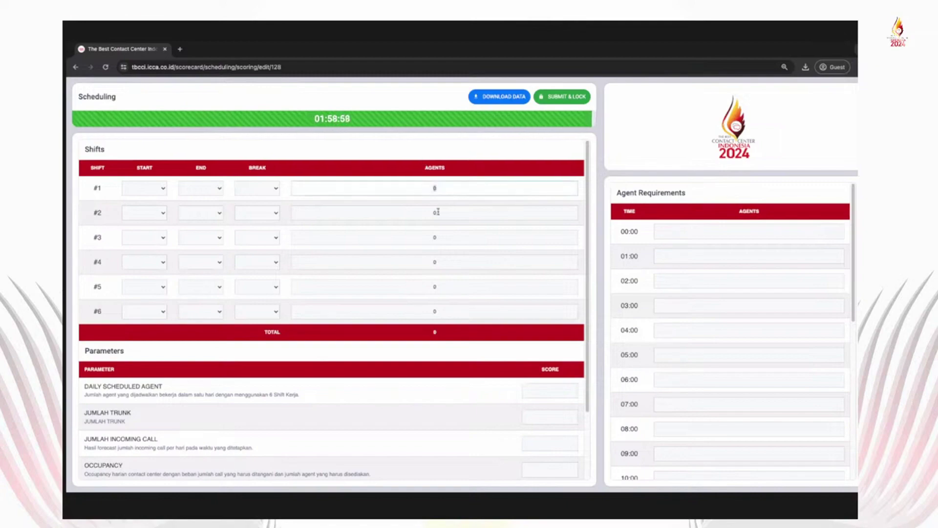
pyautogui.click(437, 212)
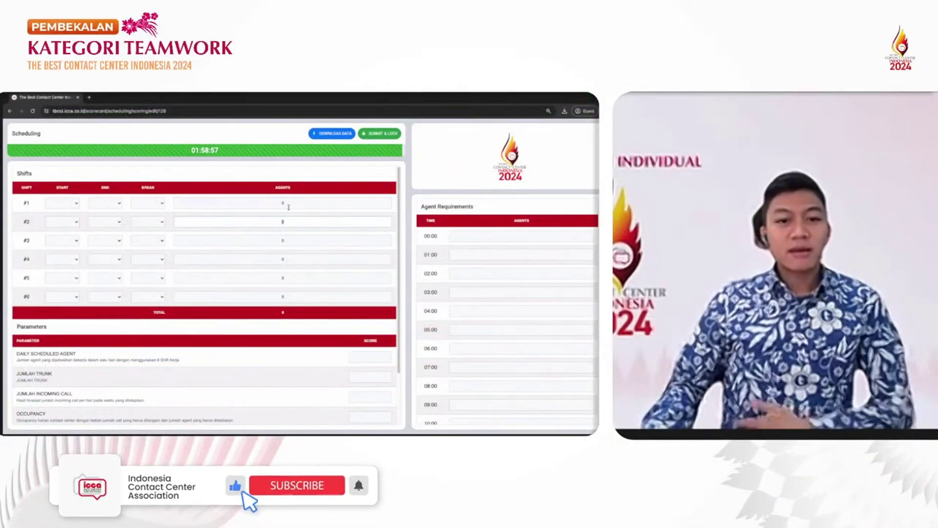
pyautogui.click(289, 207)
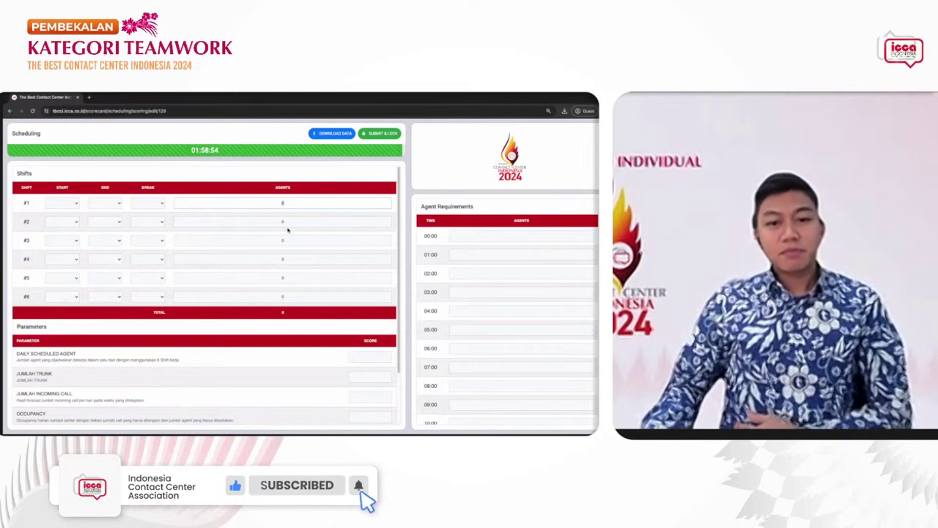
pyautogui.click(288, 223)
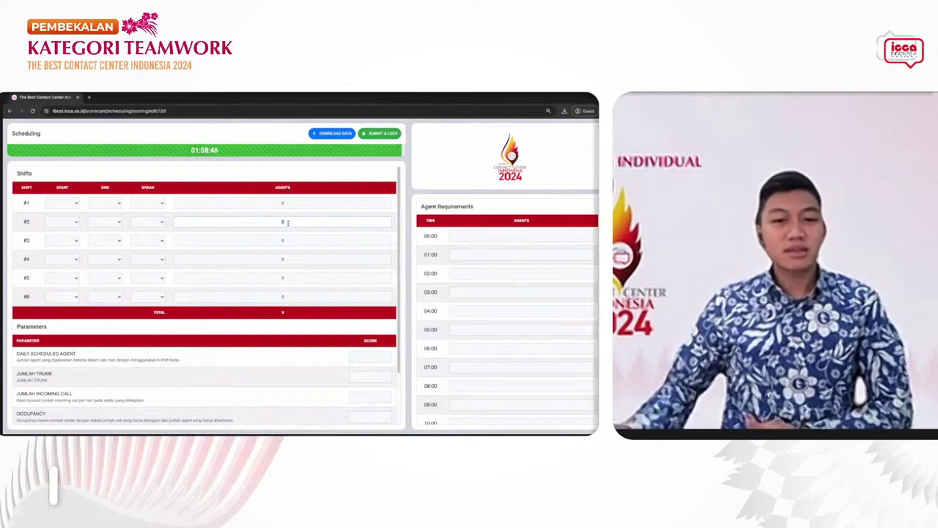
pyautogui.click(349, 203)
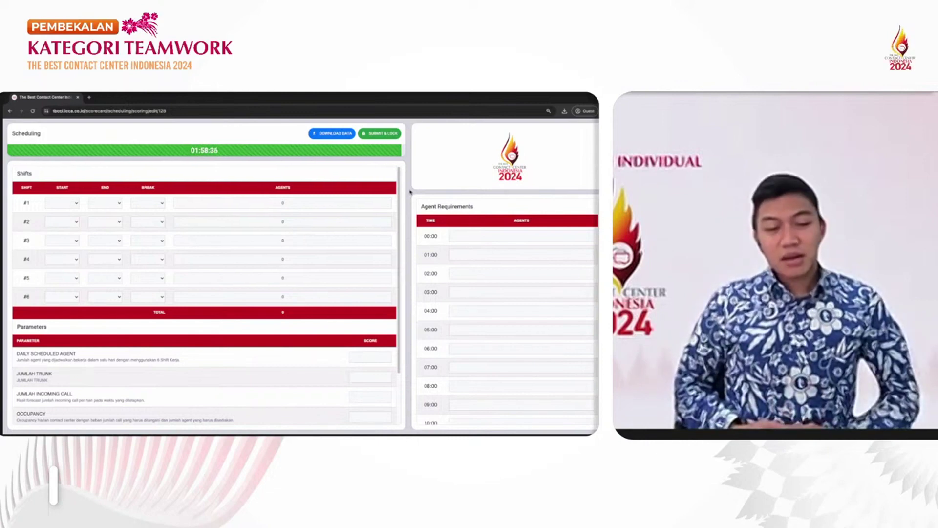
pyautogui.click(295, 203)
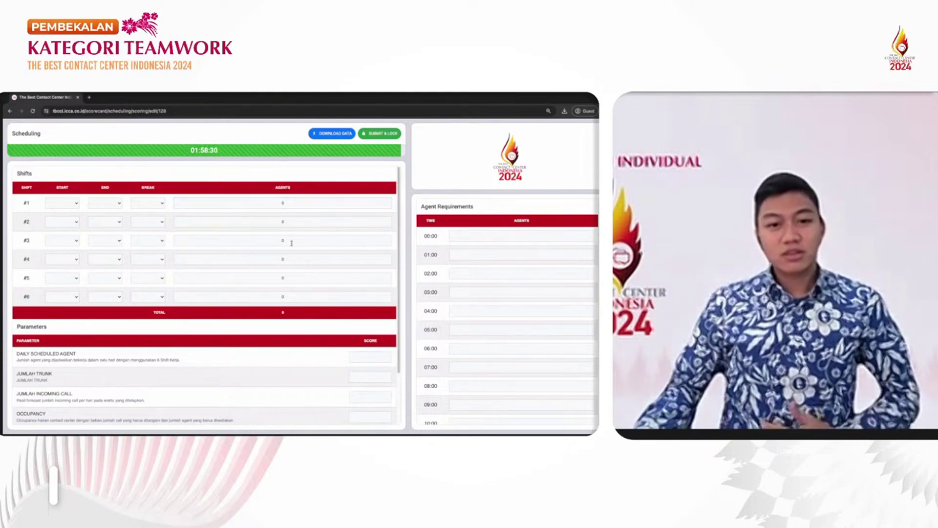
pyautogui.scroll(-2, 291, 244)
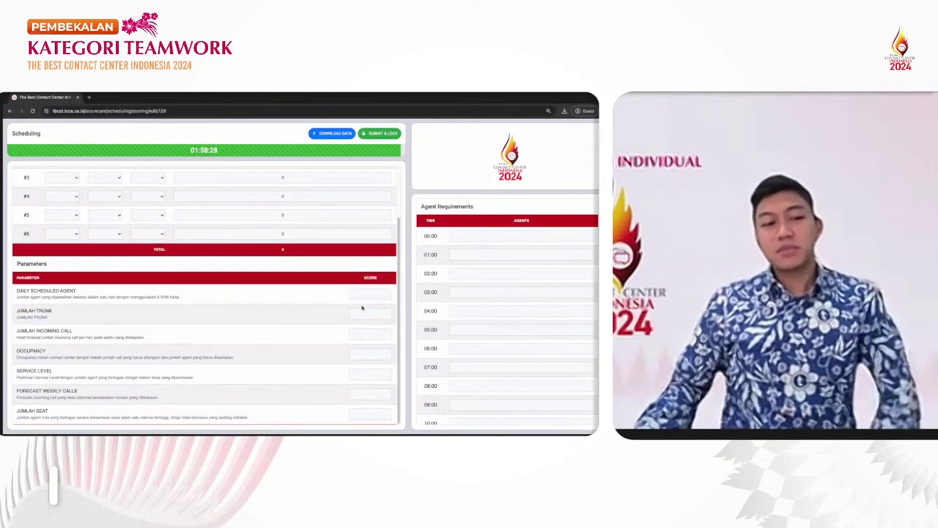
# Submit and lock the new Scheduling scorecard with its shifts and parameters left empty.
pyautogui.scroll(2, 356, 306)
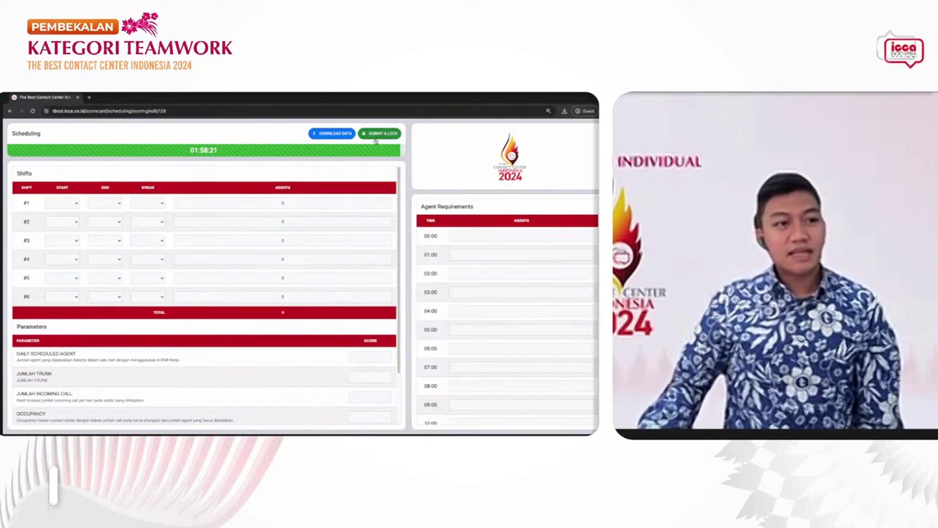
pyautogui.click(396, 135)
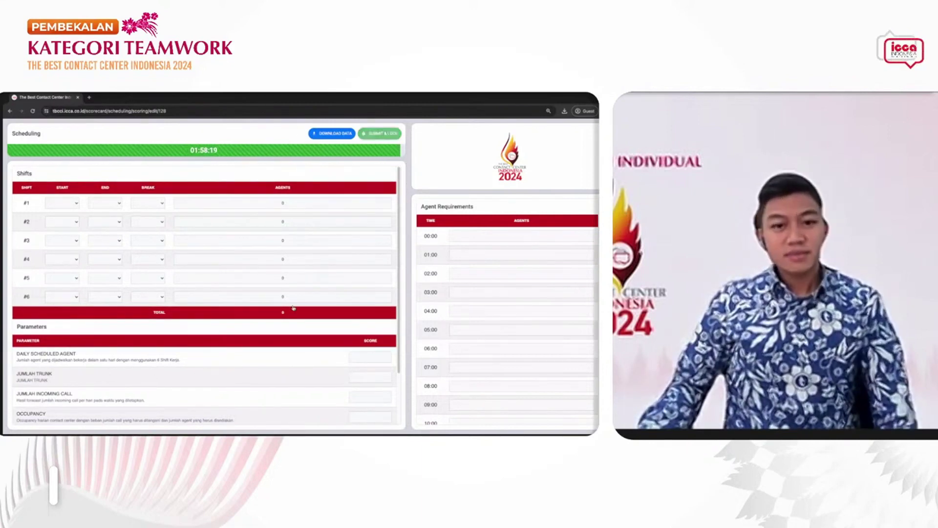
pyautogui.click(291, 308)
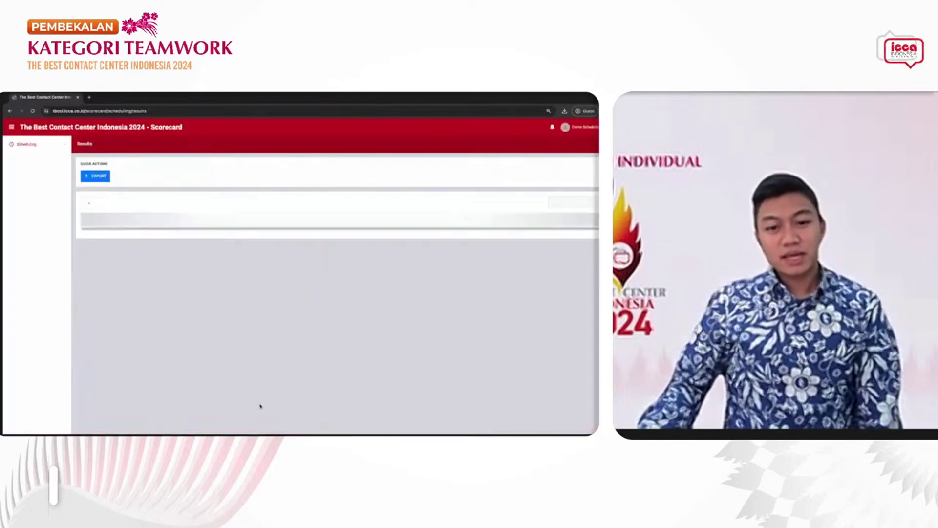